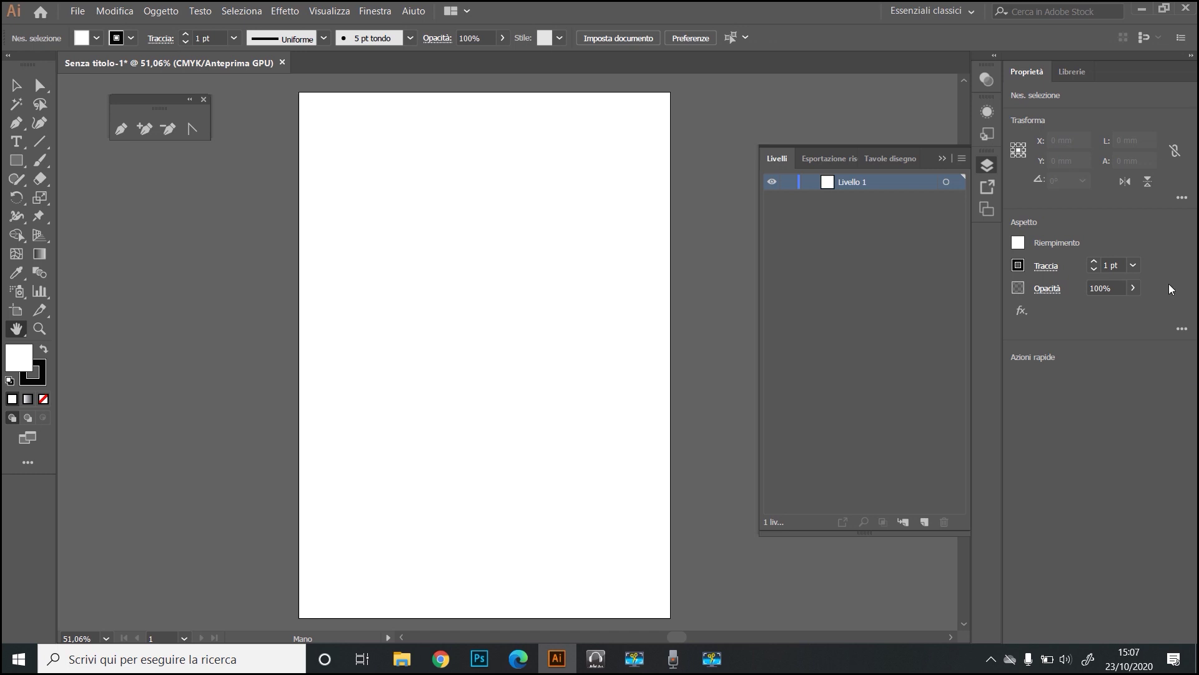
Switch from the Hand tool to the Pen tool on the blank A4 document
key("p")
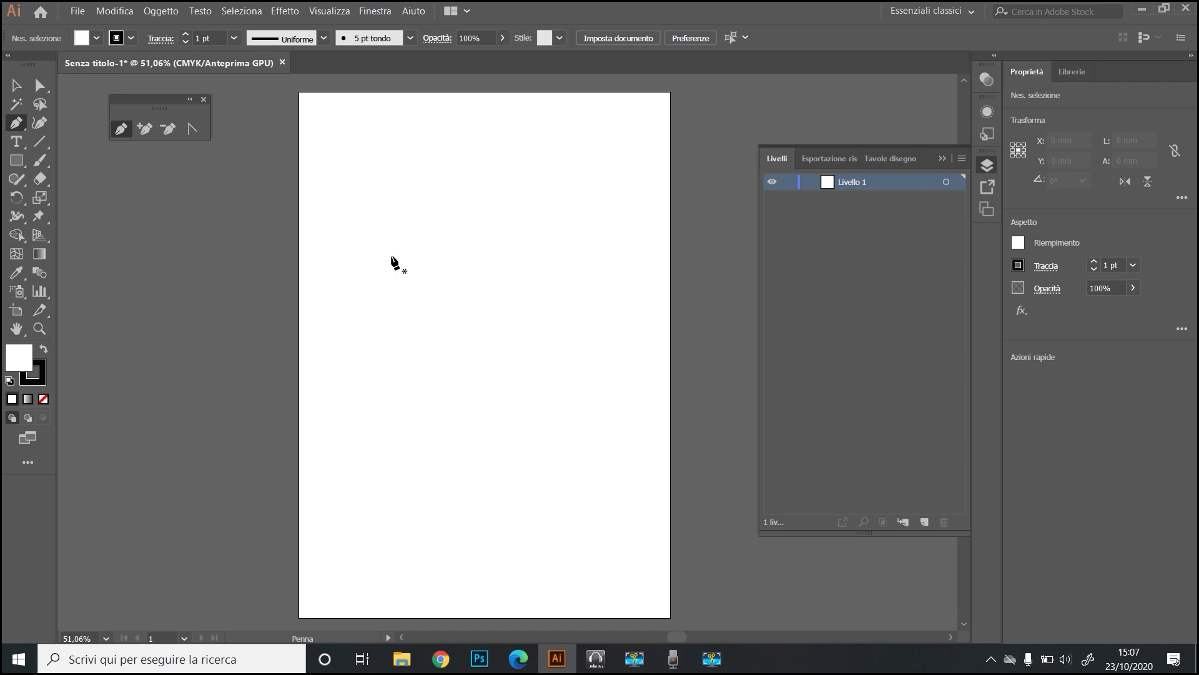
Pen-draw an eight-corner straight-sided zigzag in the upper half, closing it at its first anchor
key("p")
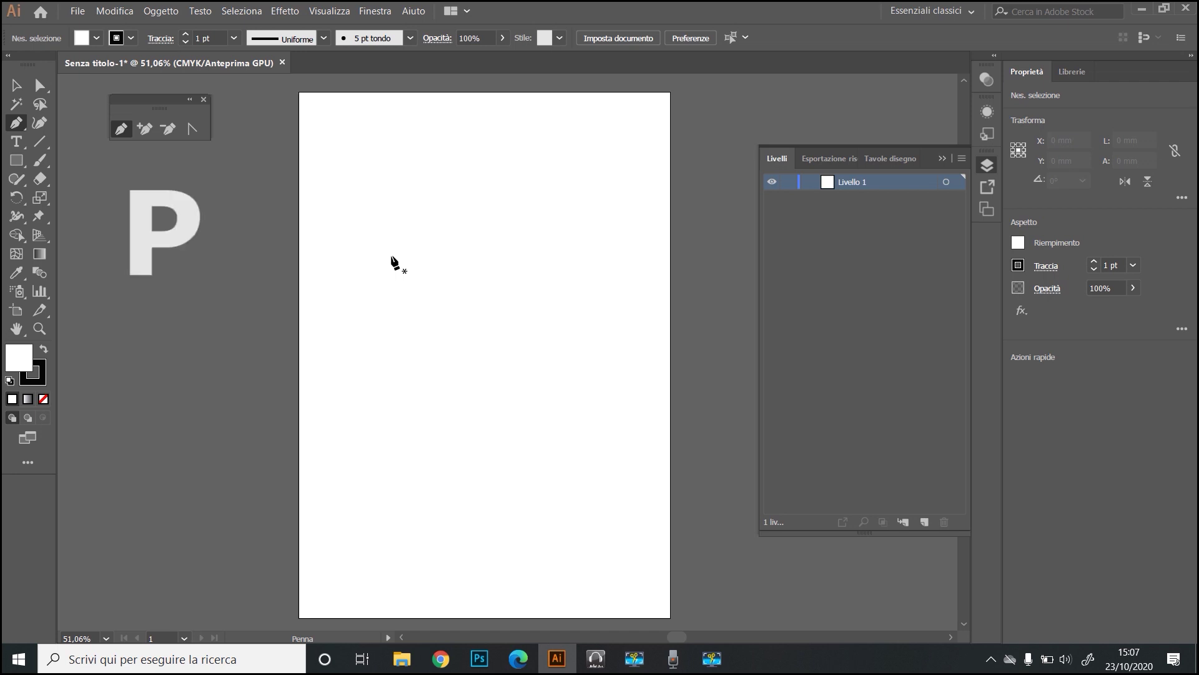
left_click(359, 246)
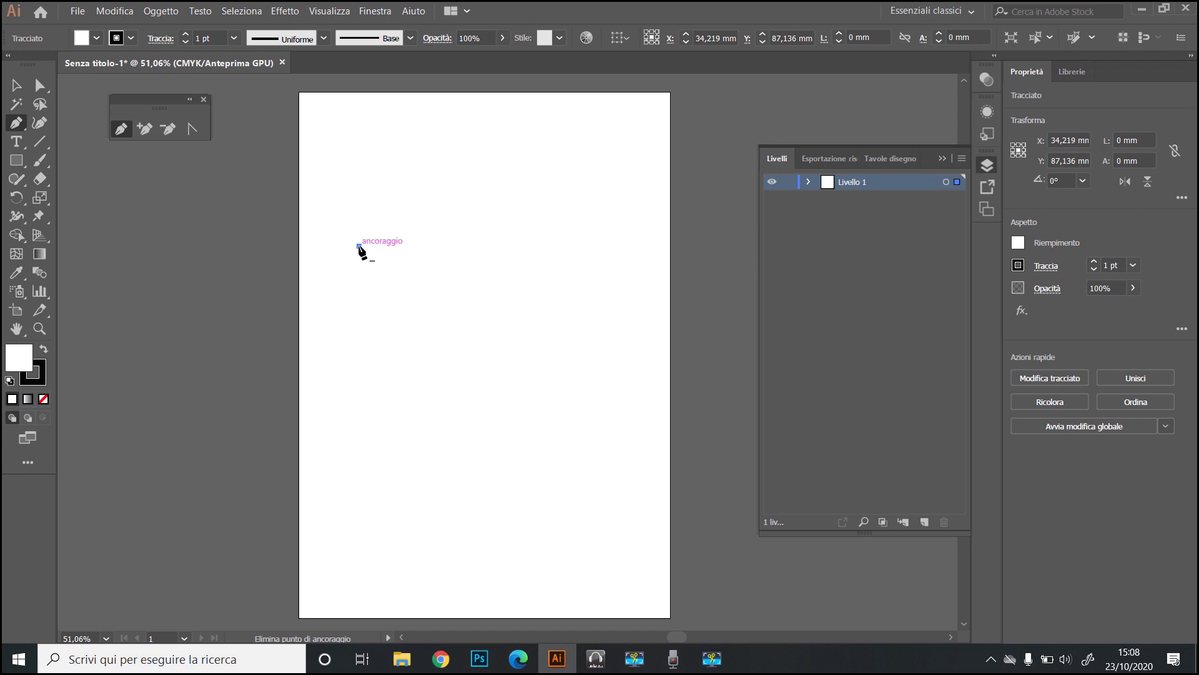
left_click(359, 246)
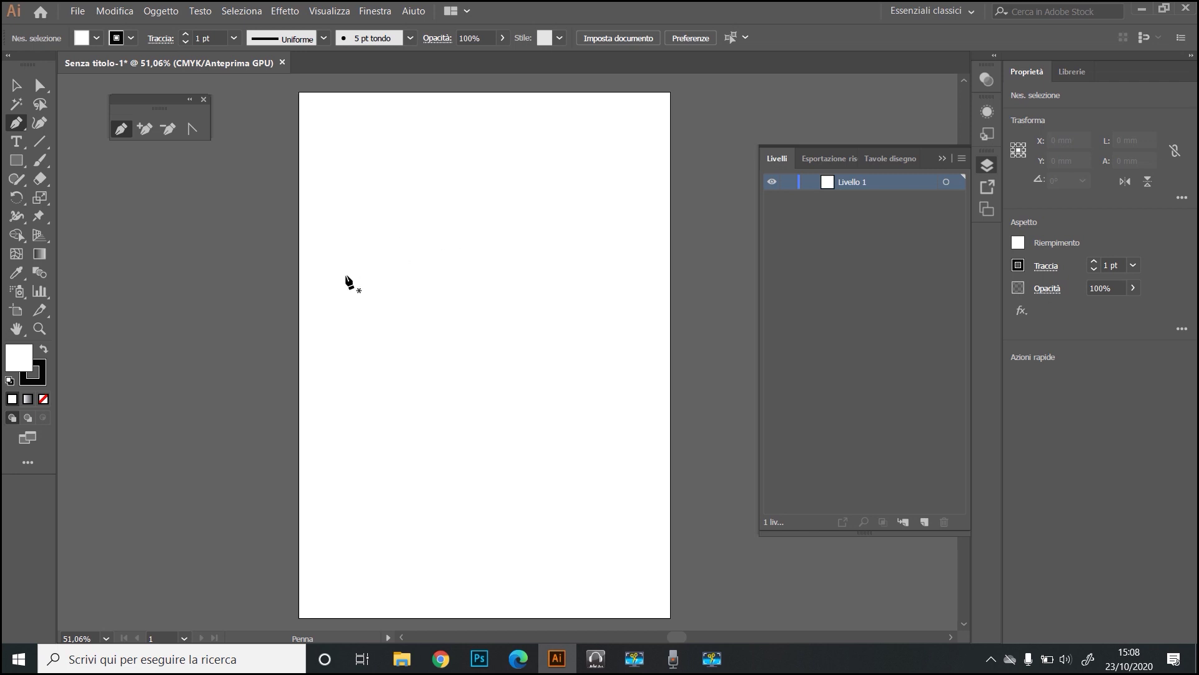
left_click(352, 259)
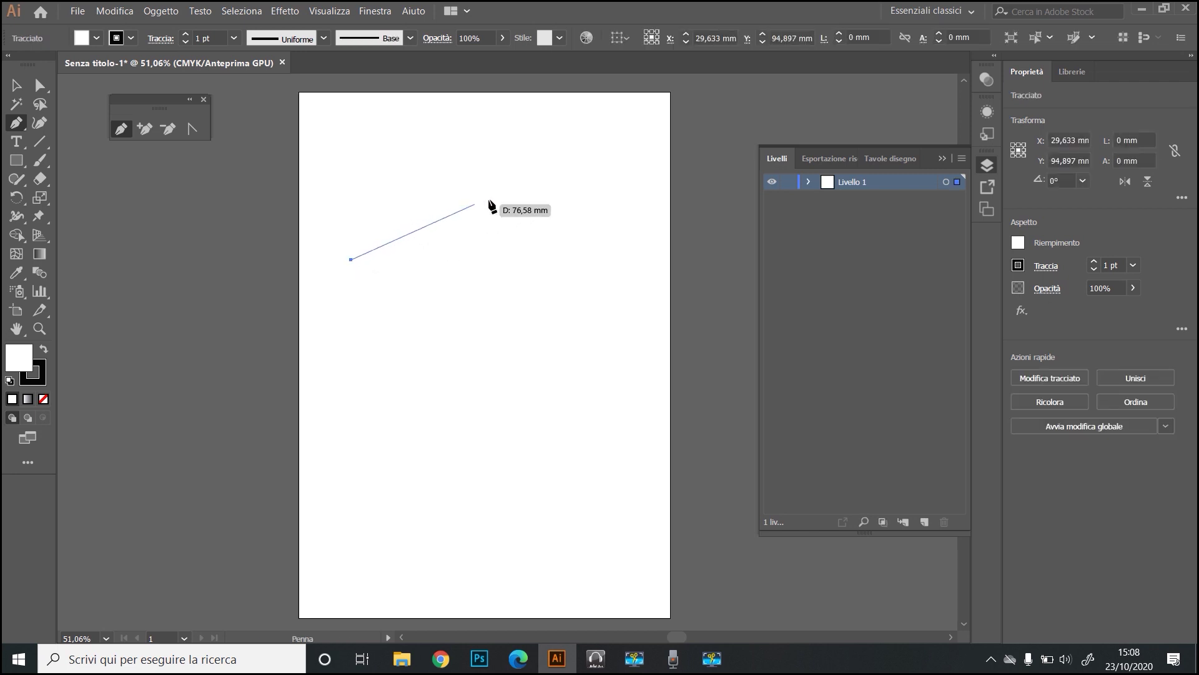
left_click(530, 192)
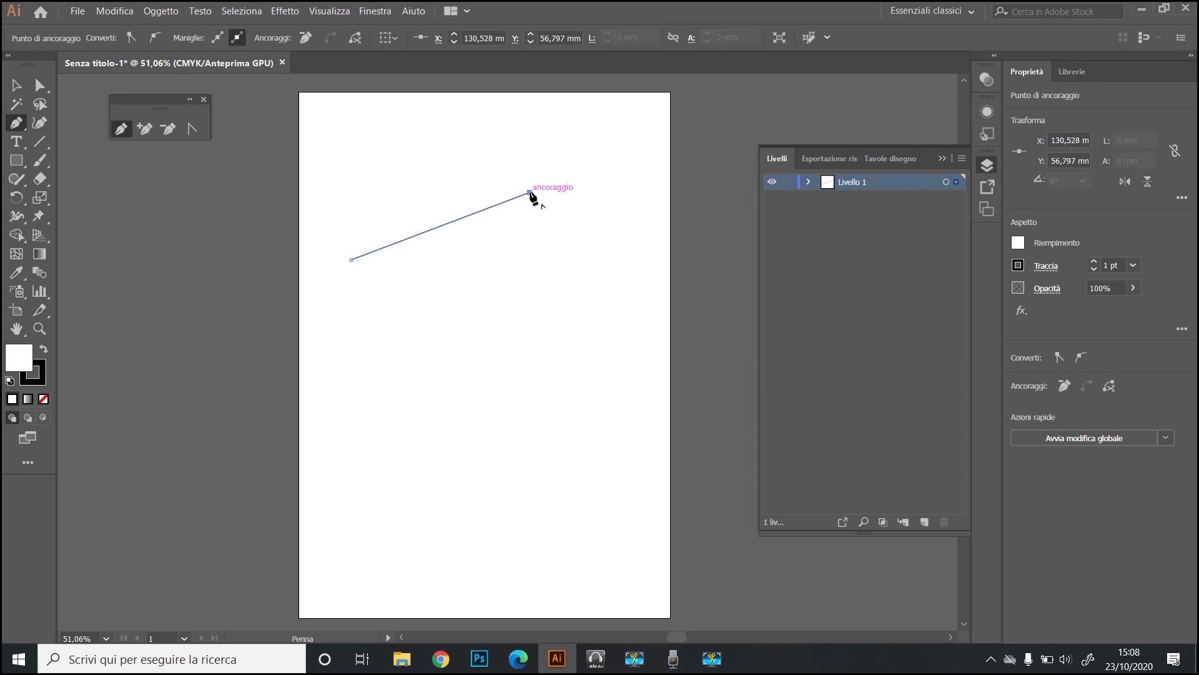
left_click(596, 286)
left_click(541, 335)
left_click(499, 415)
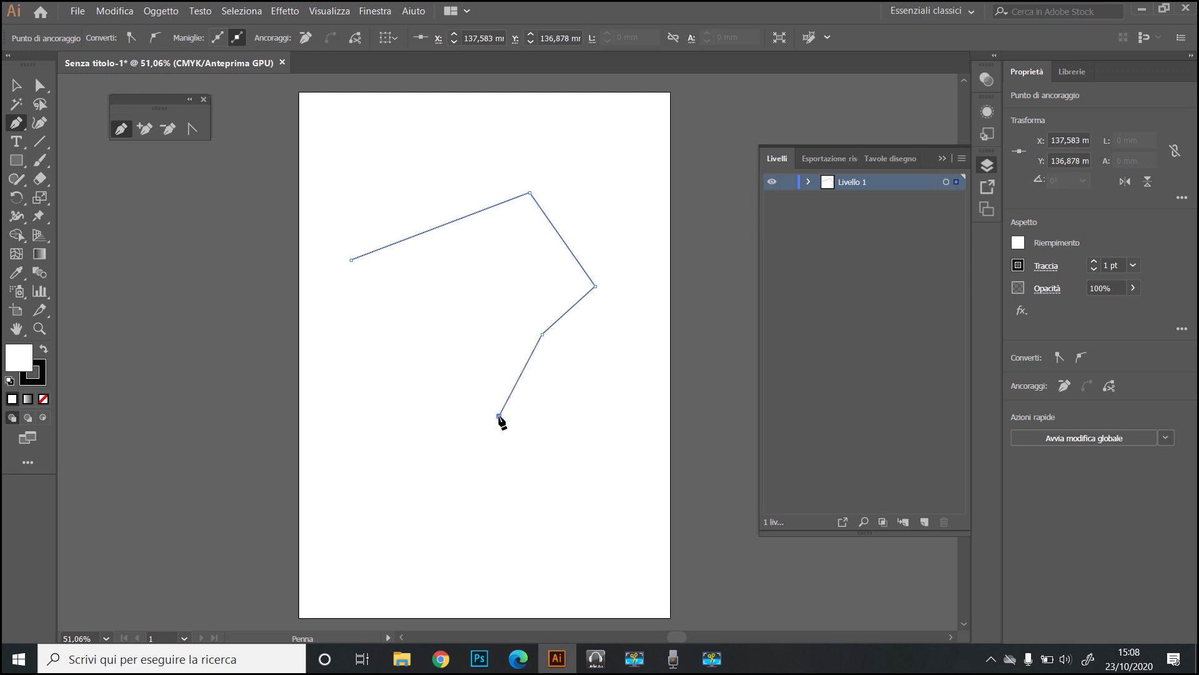
left_click(424, 358)
left_click(507, 283)
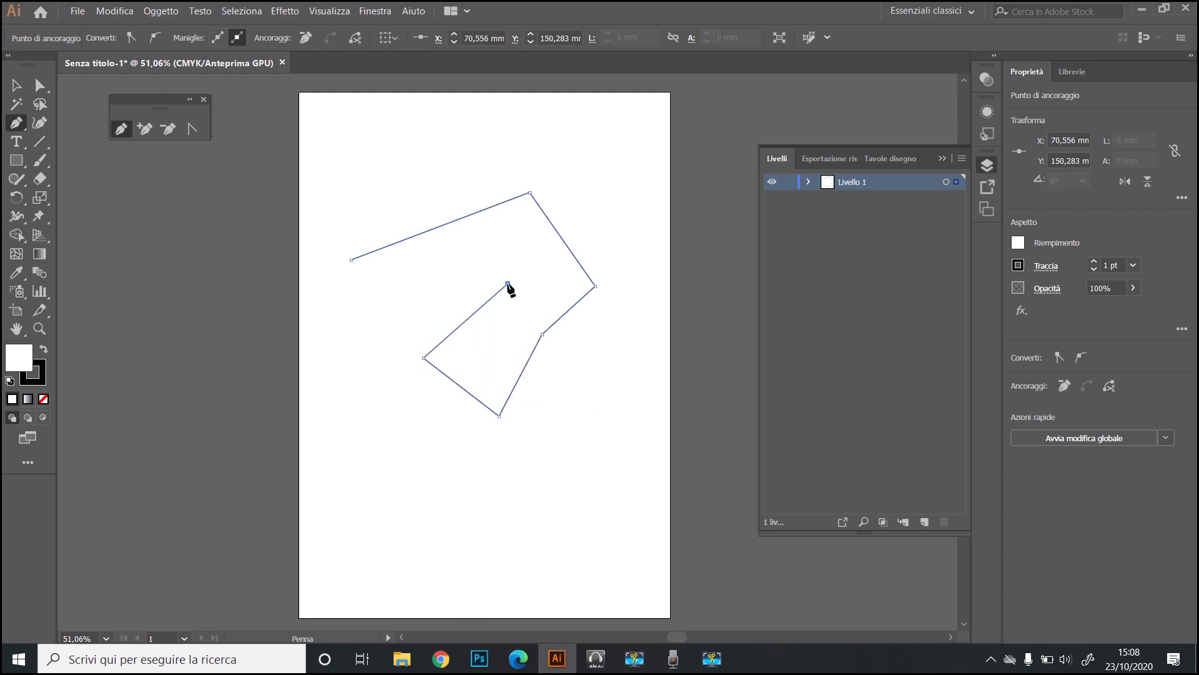
left_click(373, 282)
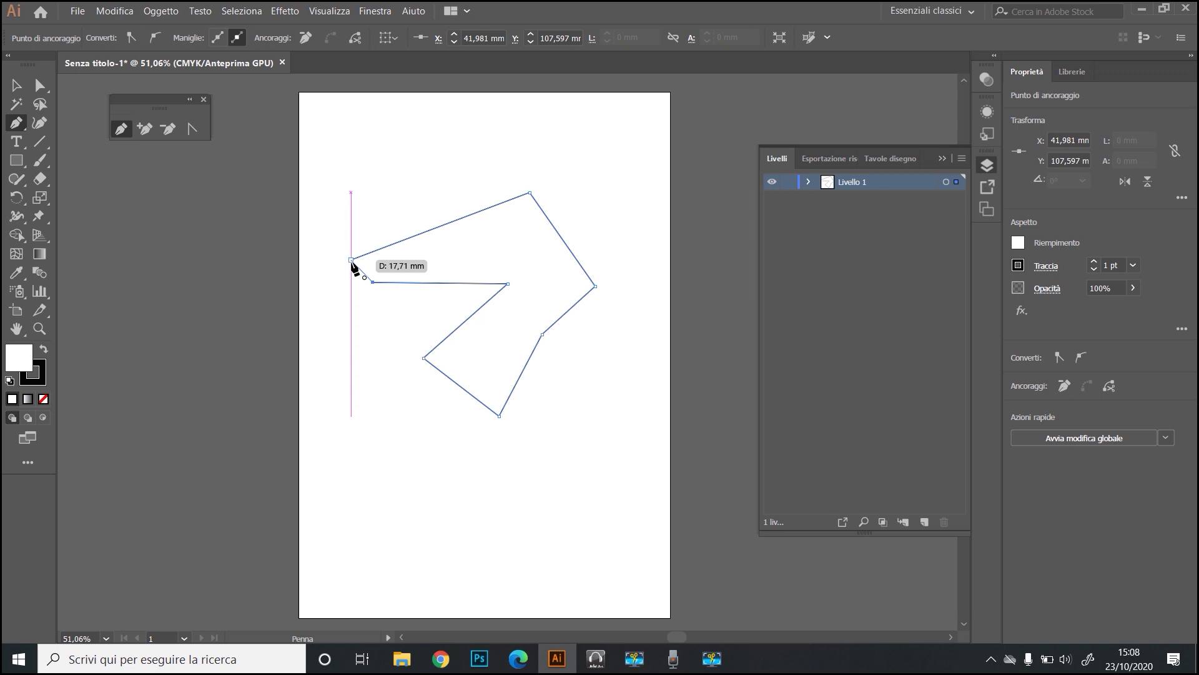
left_click(351, 260)
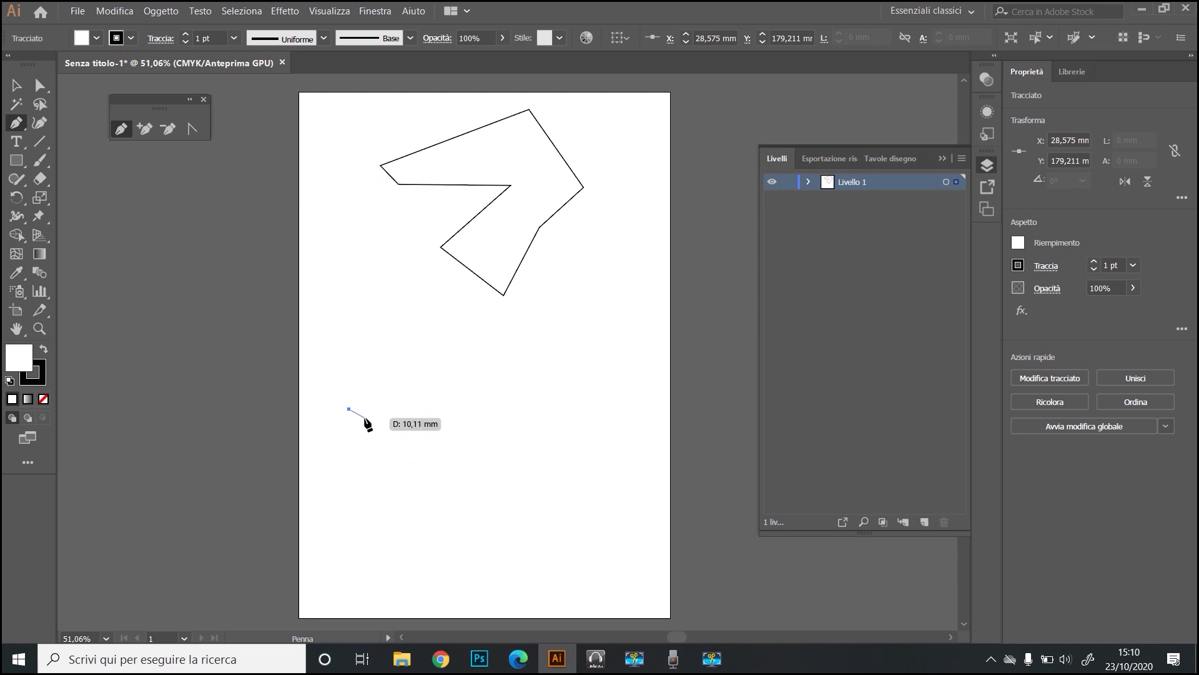
Pen-draw a curve with a dragged smooth top anchor, hooking down to an end point below
left_click(504, 349)
left_click_drag(507, 357, 641, 380)
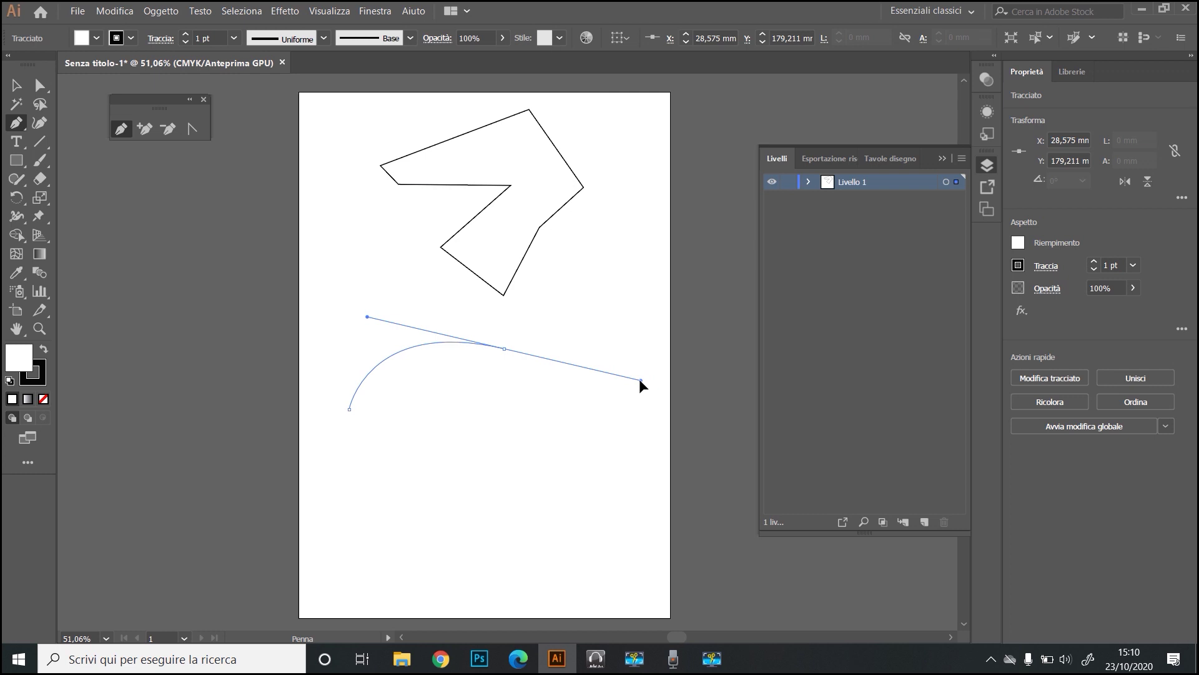
mouse_move(639, 379)
left_mouse_down()
mouse_move(634, 340)
mouse_move(640, 391)
left_mouse_up()
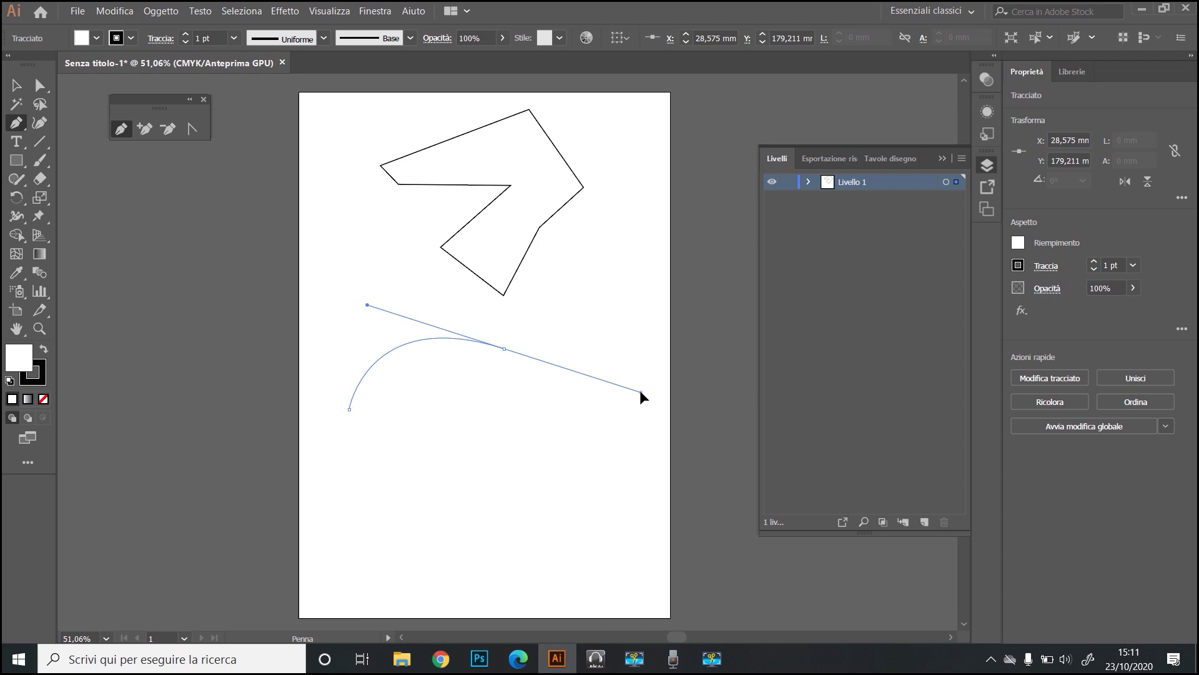
left_click_drag(640, 390, 640, 390)
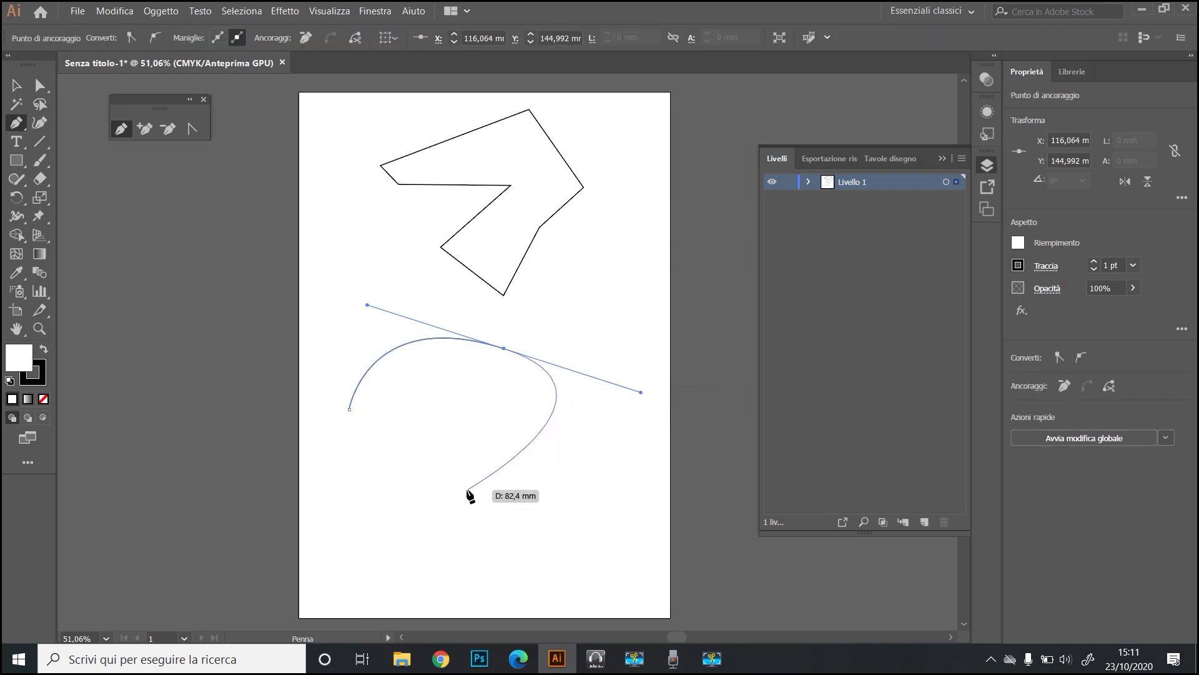
left_click(468, 490)
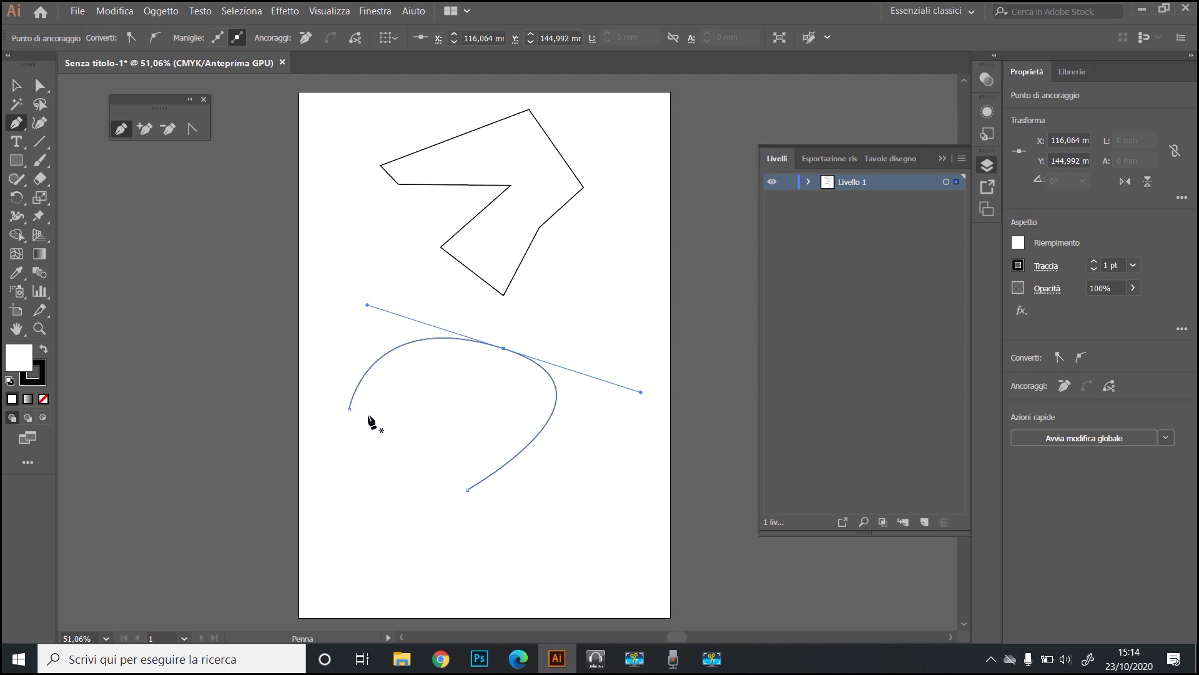
Draw a jagged line of anchors inside the arc and end it as a finished path
mouse_move(357, 439)
left_mouse_down()
mouse_move(368, 412)
mouse_move(410, 403)
left_mouse_up()
left_click(371, 409)
left_click(421, 382)
mouse_move(477, 377)
left_mouse_down()
mouse_move(511, 408)
mouse_move(497, 445)
left_mouse_up()
left_click(507, 401)
left_click(472, 456)
mouse_move(415, 473)
left_mouse_down()
mouse_move(384, 478)
mouse_move(393, 491)
mouse_move(365, 477)
left_mouse_up()
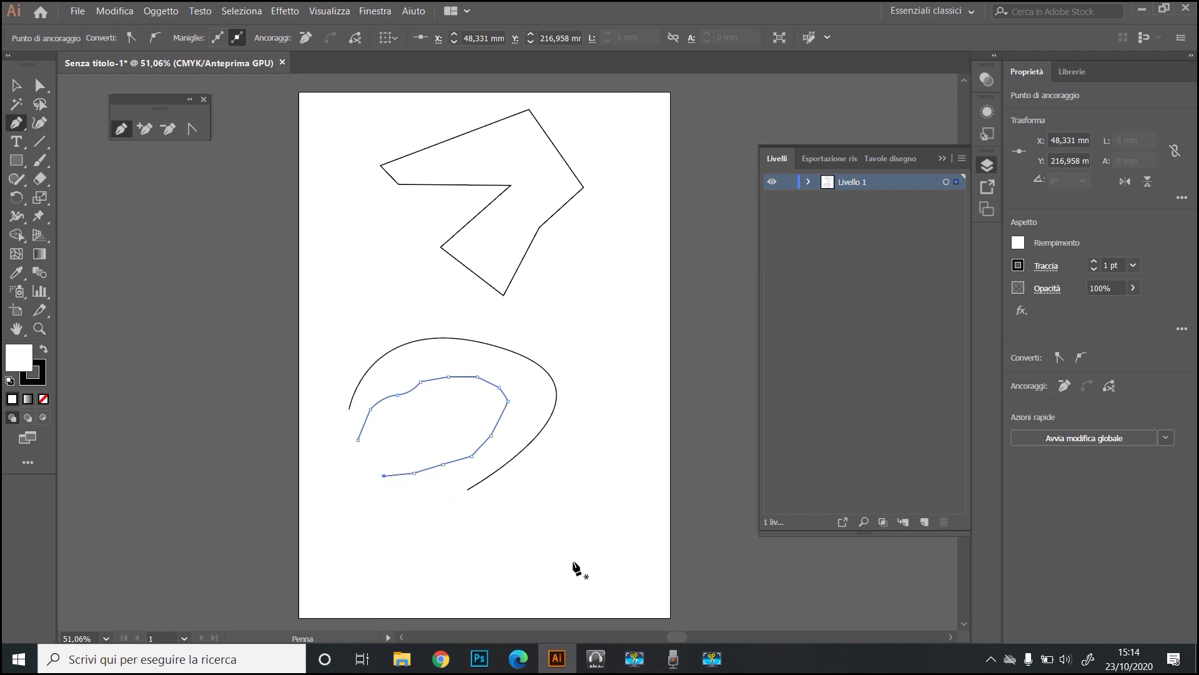
key("Escape")
Draw a sweeping open curve near the page bottom with a dragged smooth right anchor
left_click(423, 571)
left_click_drag(604, 479, 785, 489)
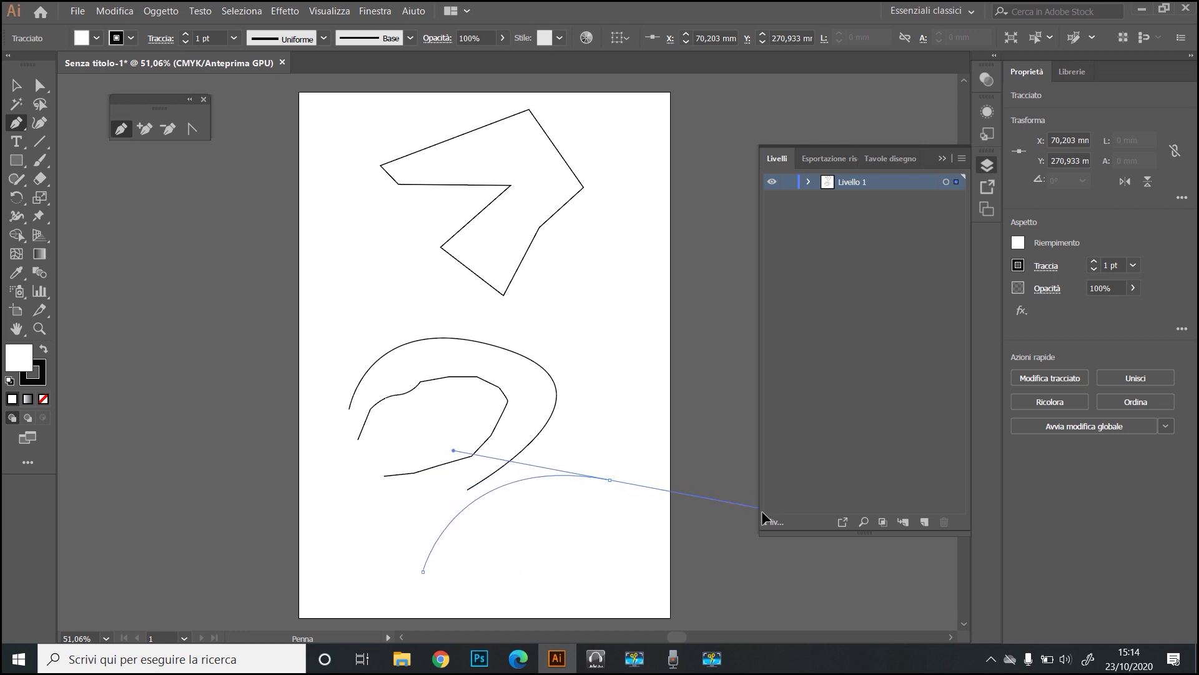
left_click_drag(786, 489, 760, 512)
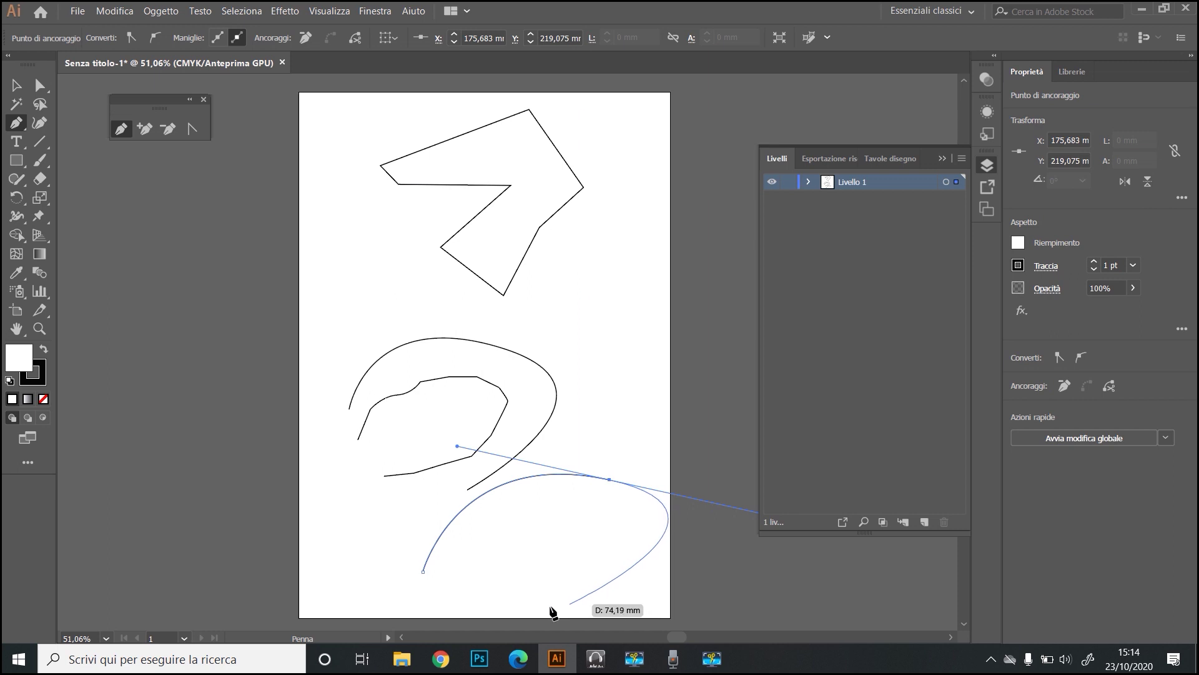
left_click(532, 602)
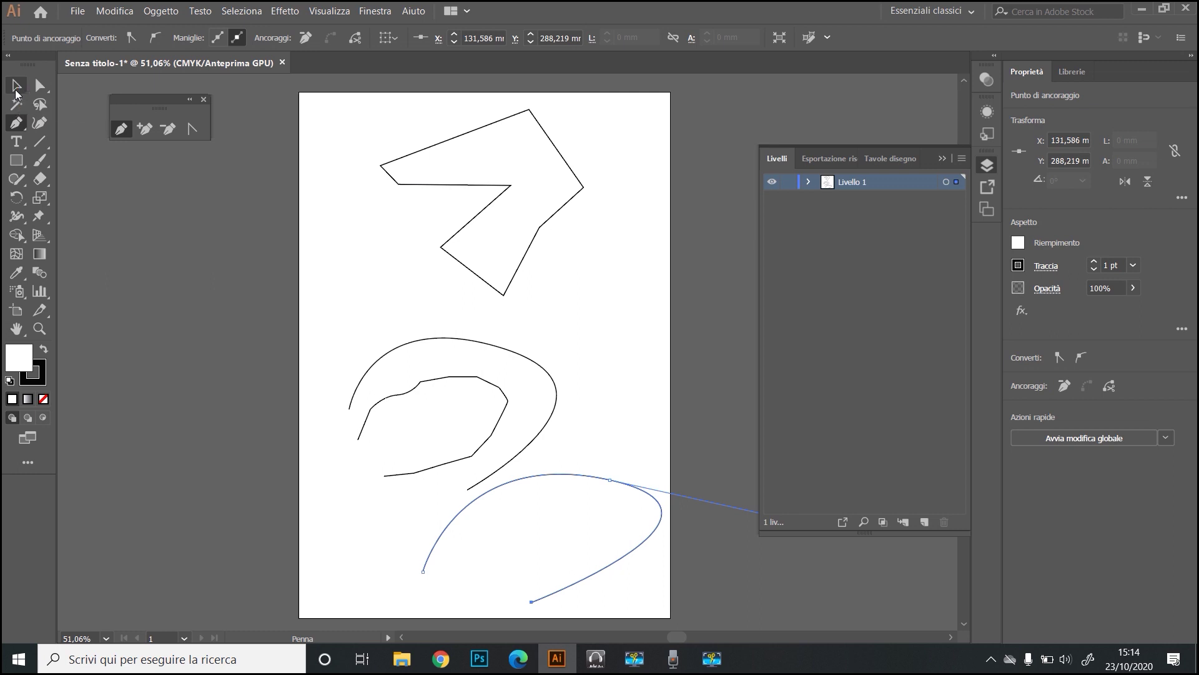
Select the zigzag shape and move it to the left
key("v")
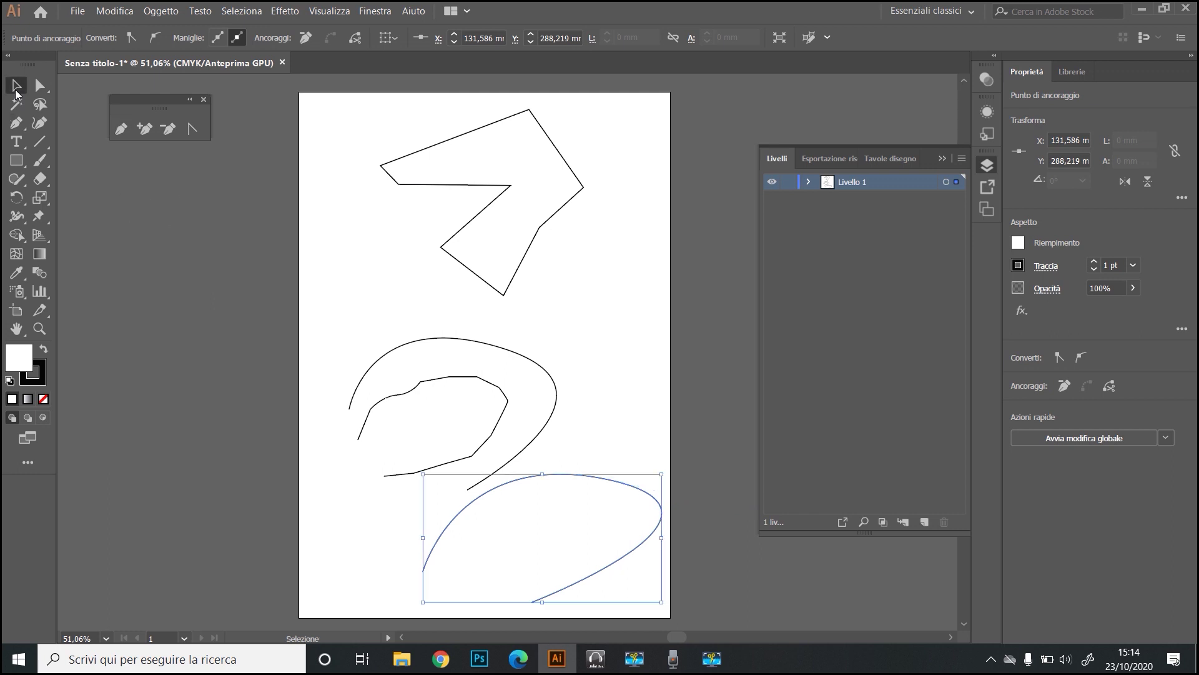
left_click_drag(367, 104, 620, 301)
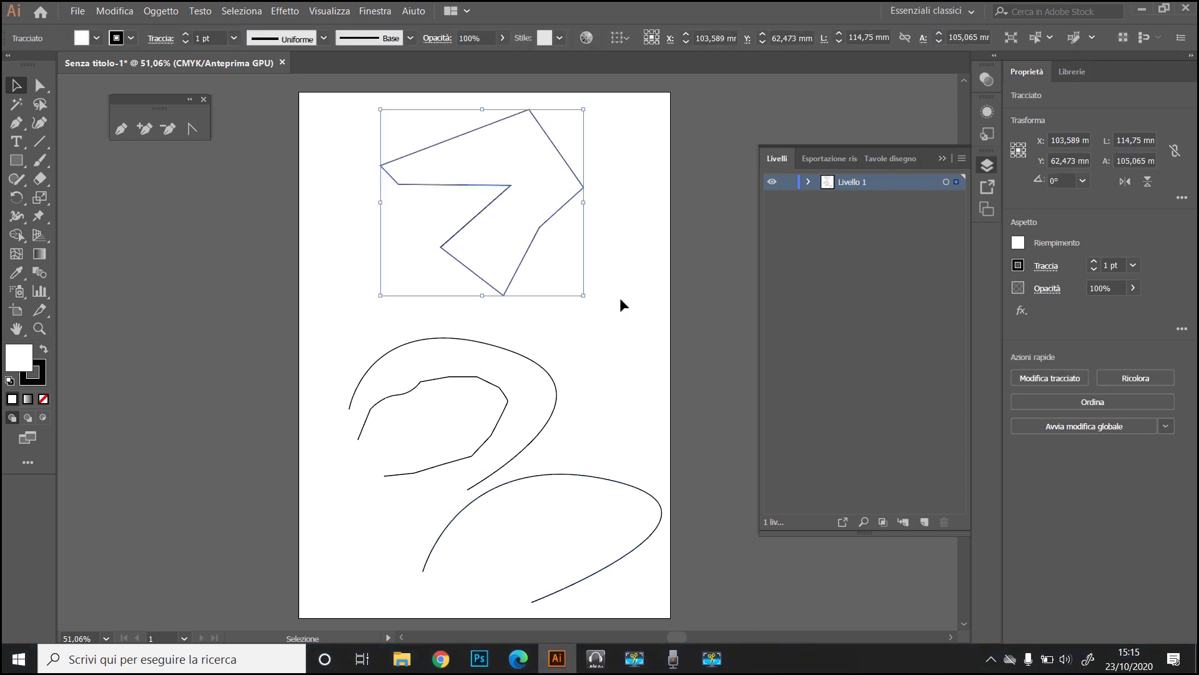
left_click_drag(536, 168, 461, 162)
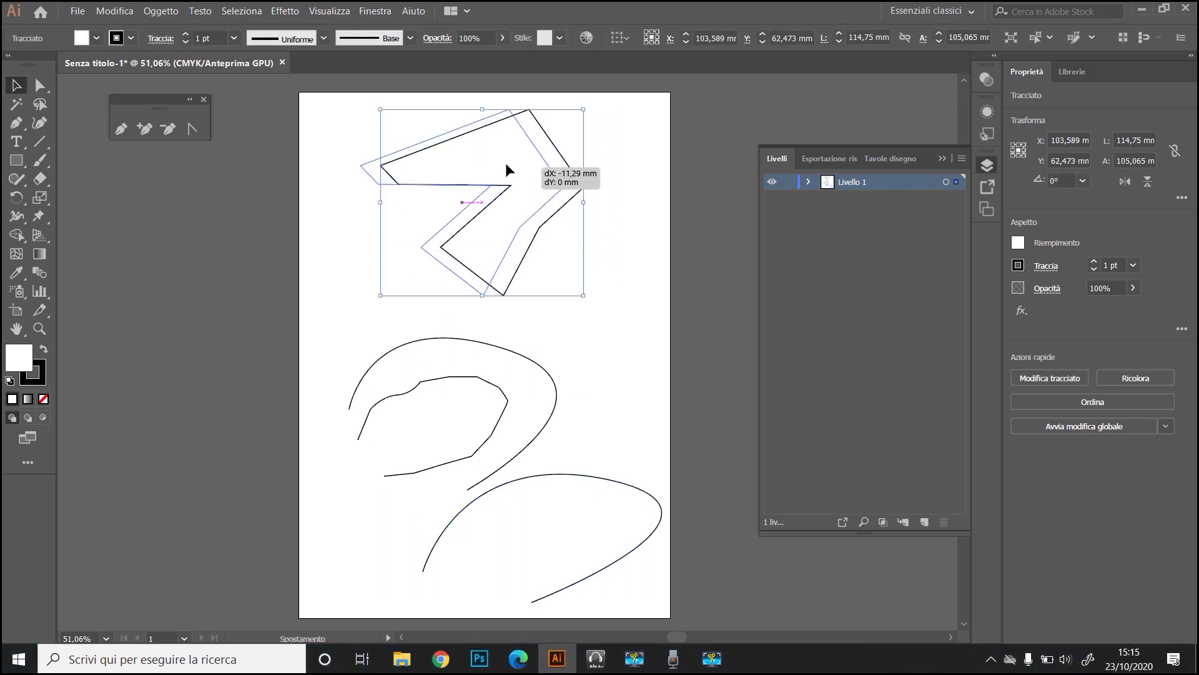
left_click_drag(460, 162, 461, 163)
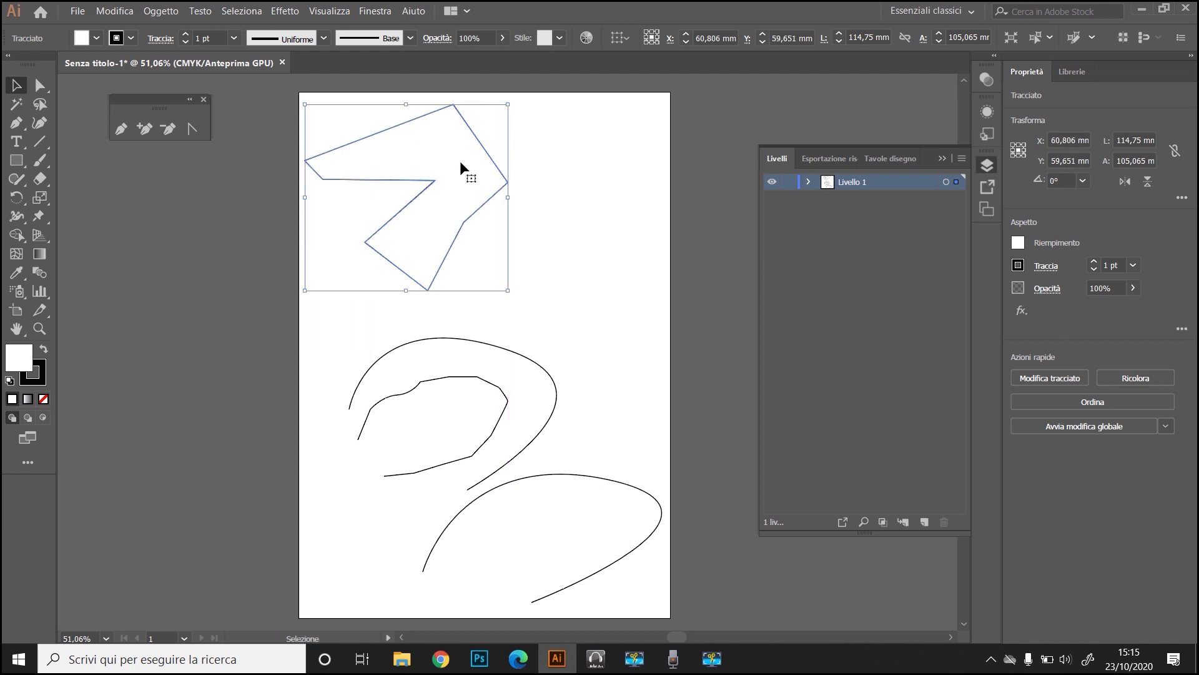
left_click(647, 241)
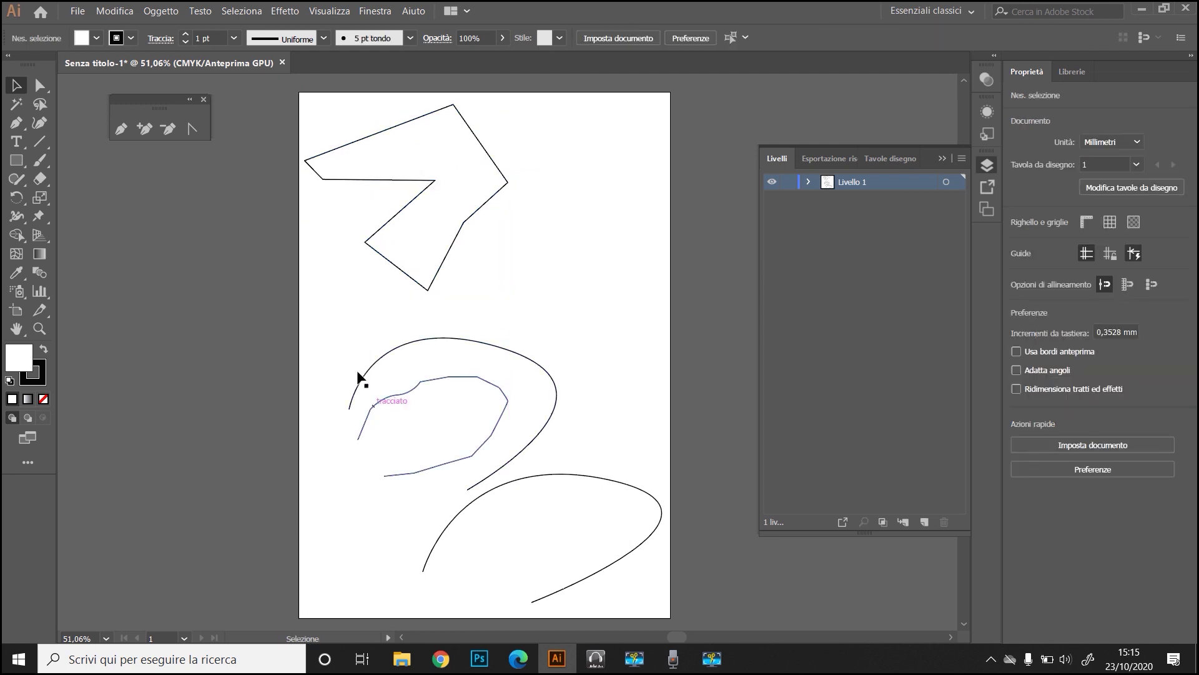
Move the arc up and right, and the lower curve up and left
left_click_drag(348, 331, 546, 460)
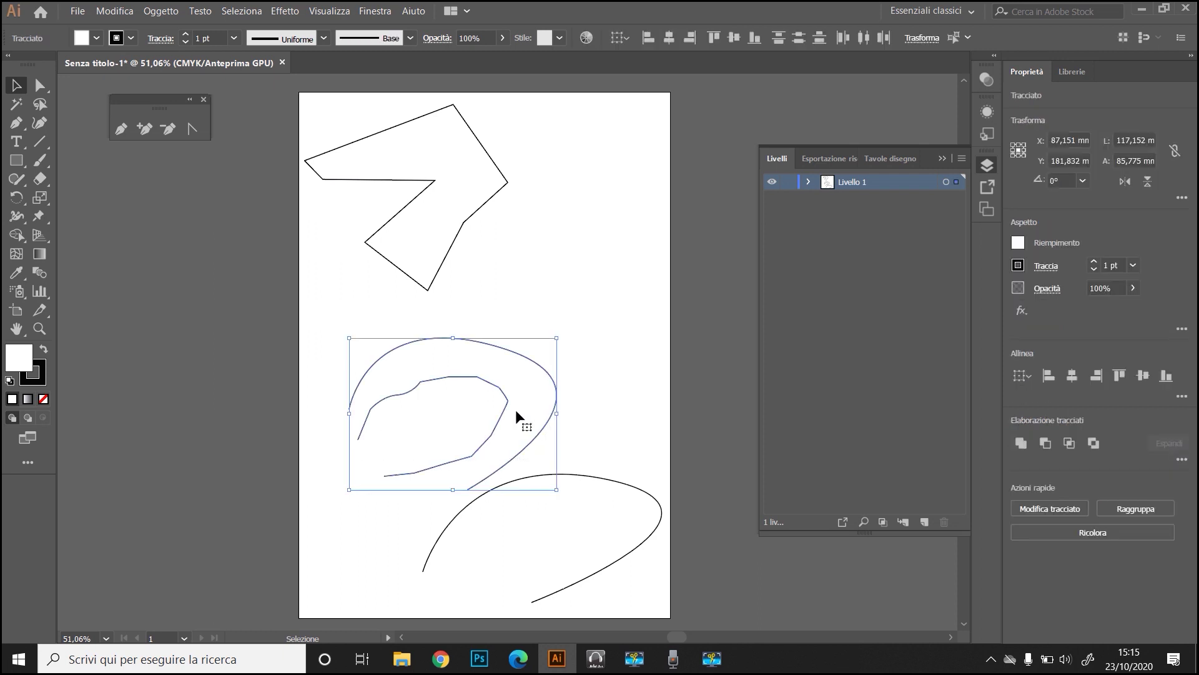
left_click_drag(503, 350, 610, 215)
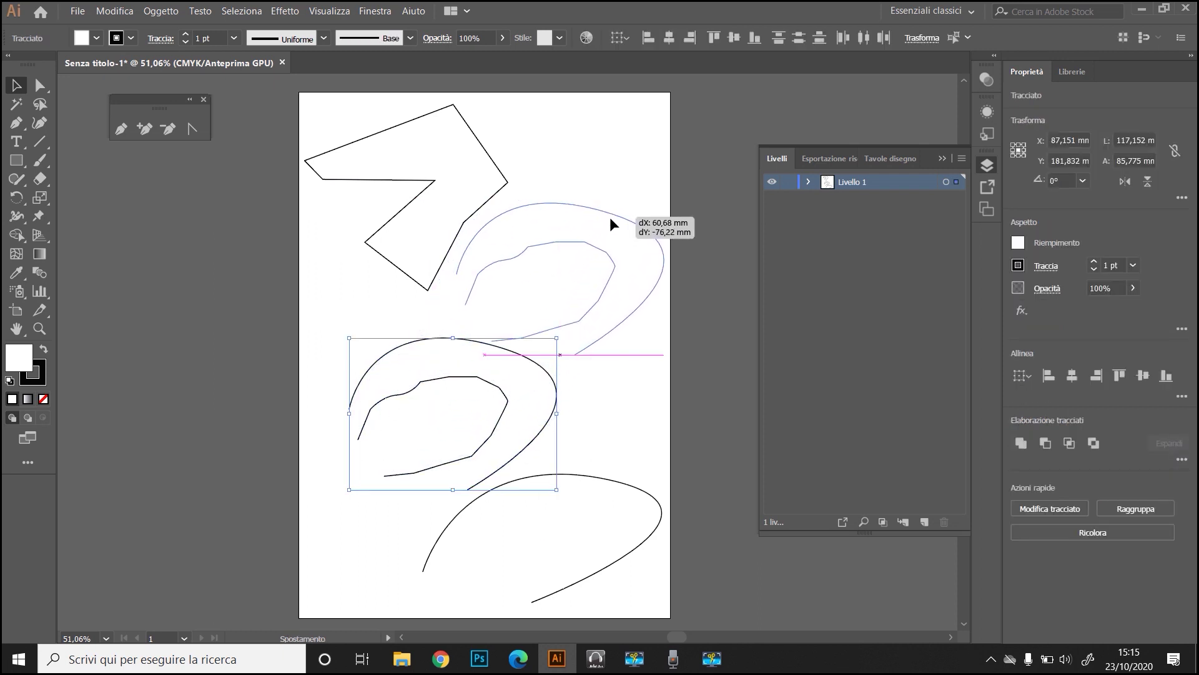
left_click(456, 425)
left_click_drag(413, 463, 632, 587)
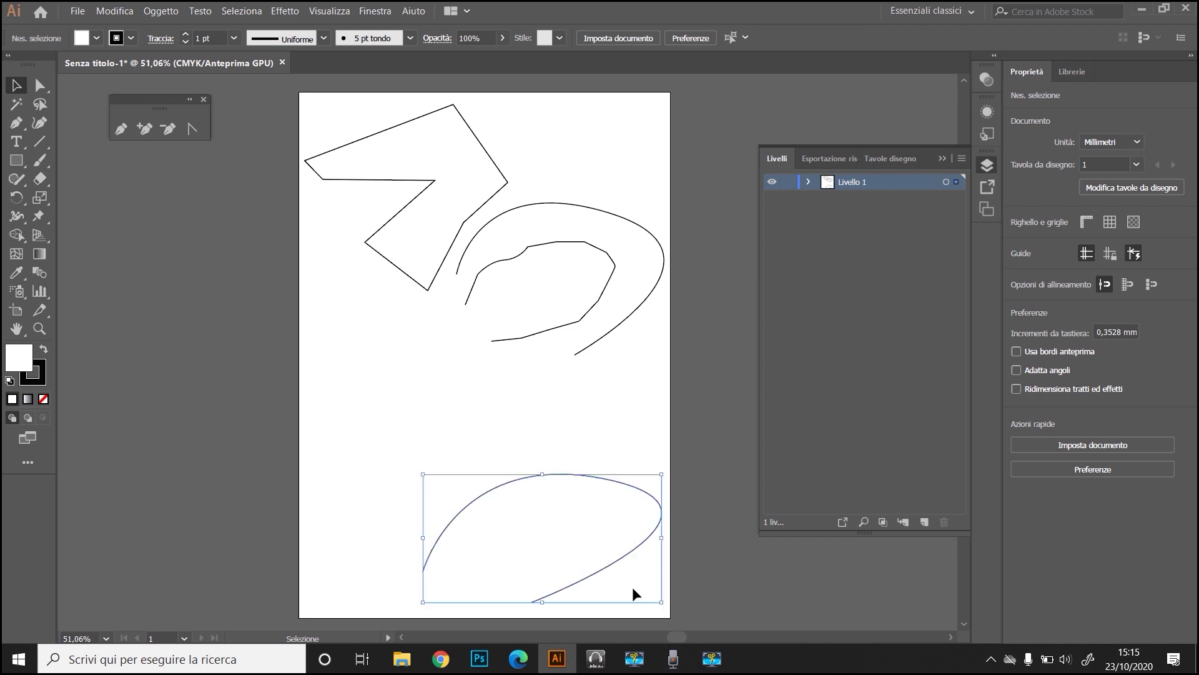
left_click_drag(559, 480, 454, 354)
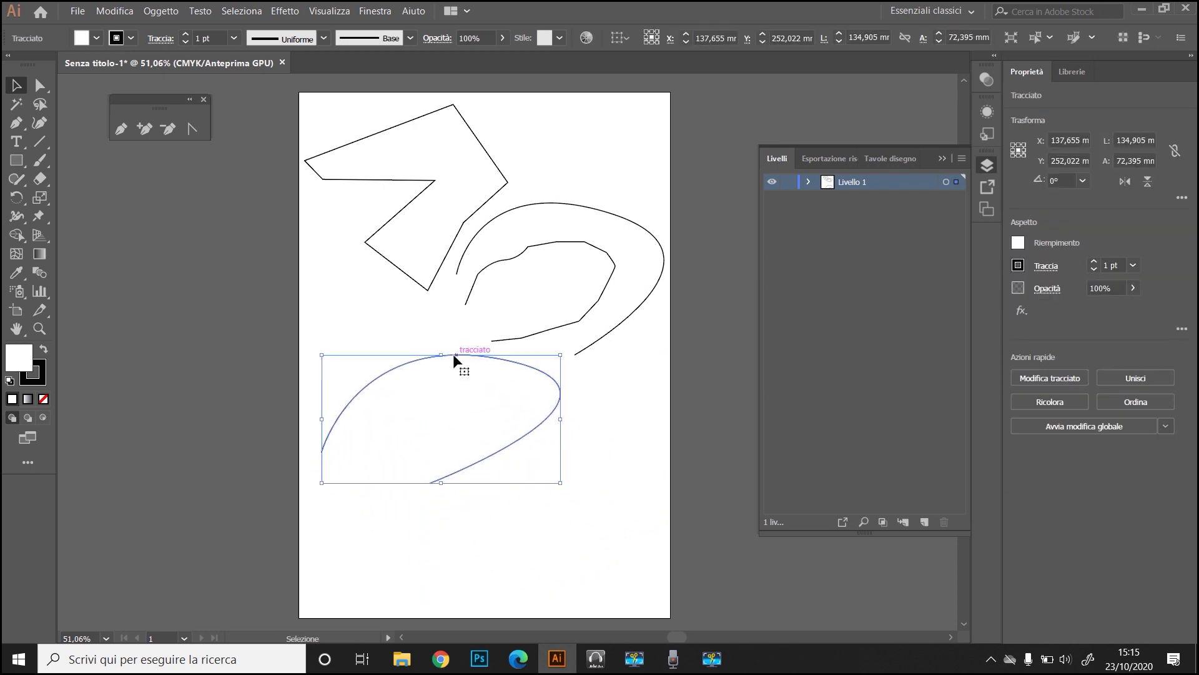
left_click(501, 474)
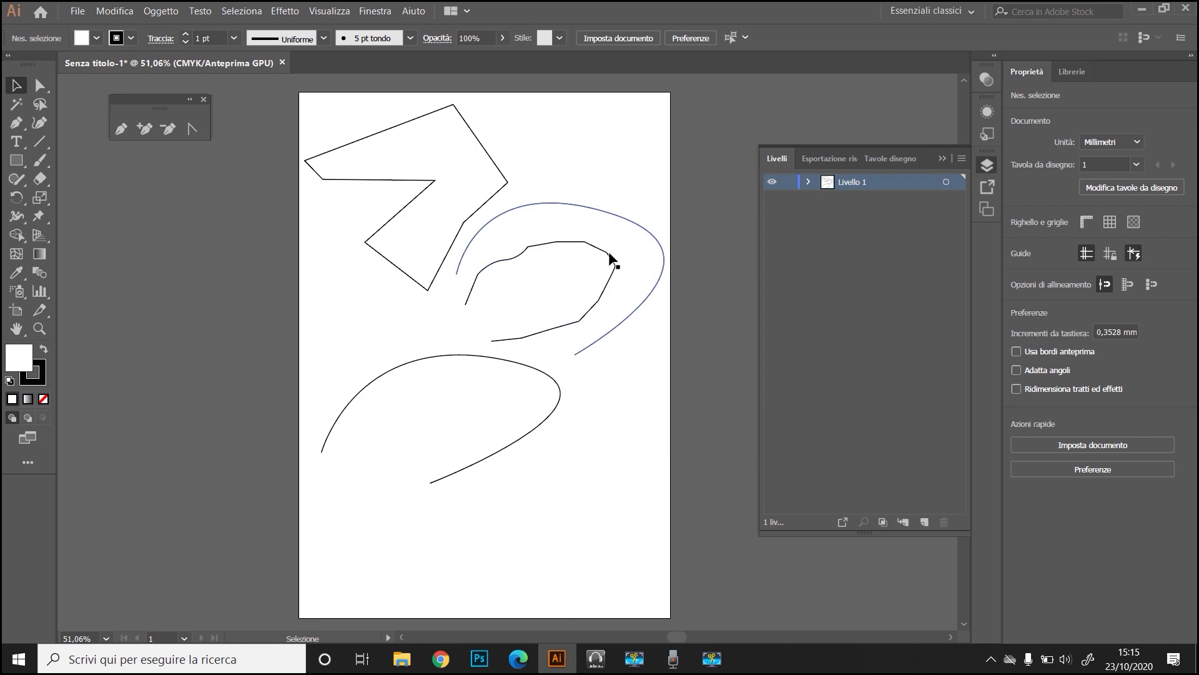
Move the jagged line down into the lower curve, then select that curve
left_click(562, 243)
mouse_move(562, 242)
left_mouse_down()
mouse_move(376, 387)
mouse_move(445, 376)
left_mouse_up()
left_click(579, 498)
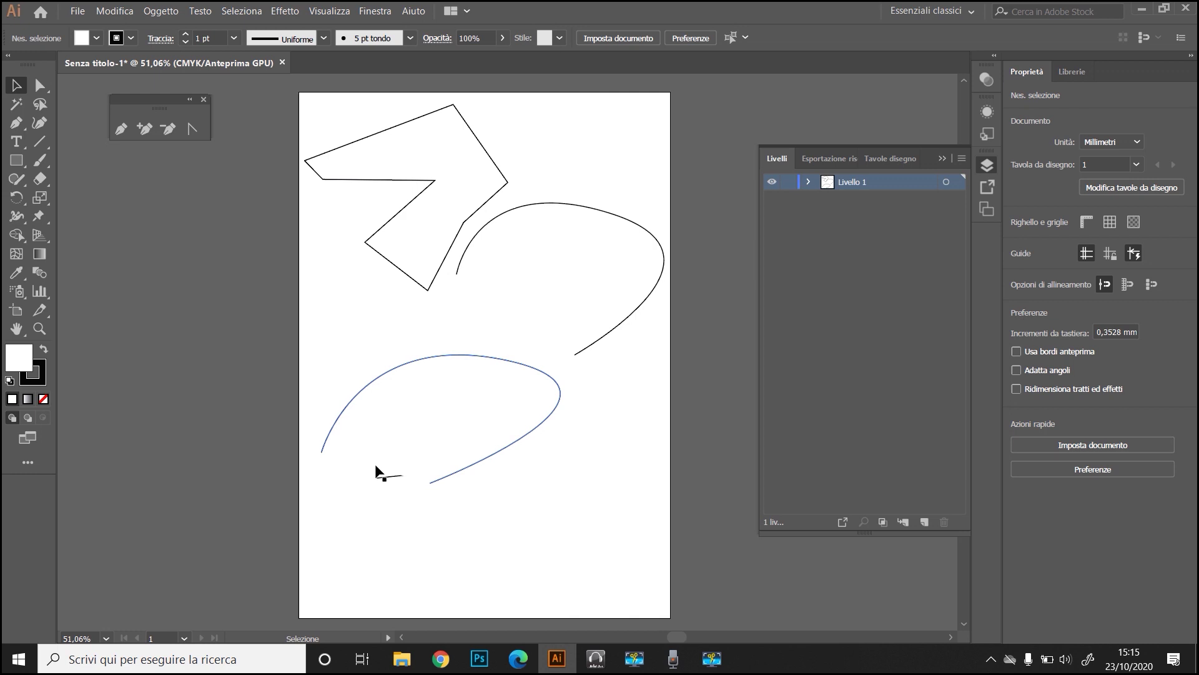
left_click(497, 361)
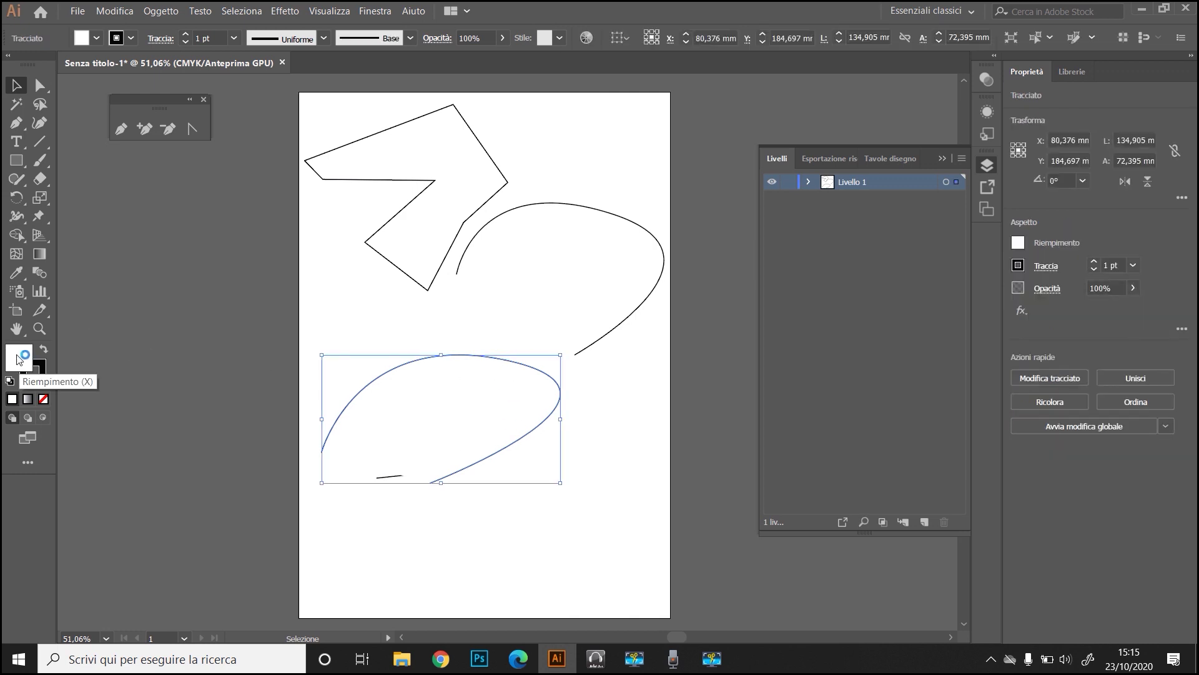
Set the lower curve's fill to None so the jagged line shows through
left_click(44, 400)
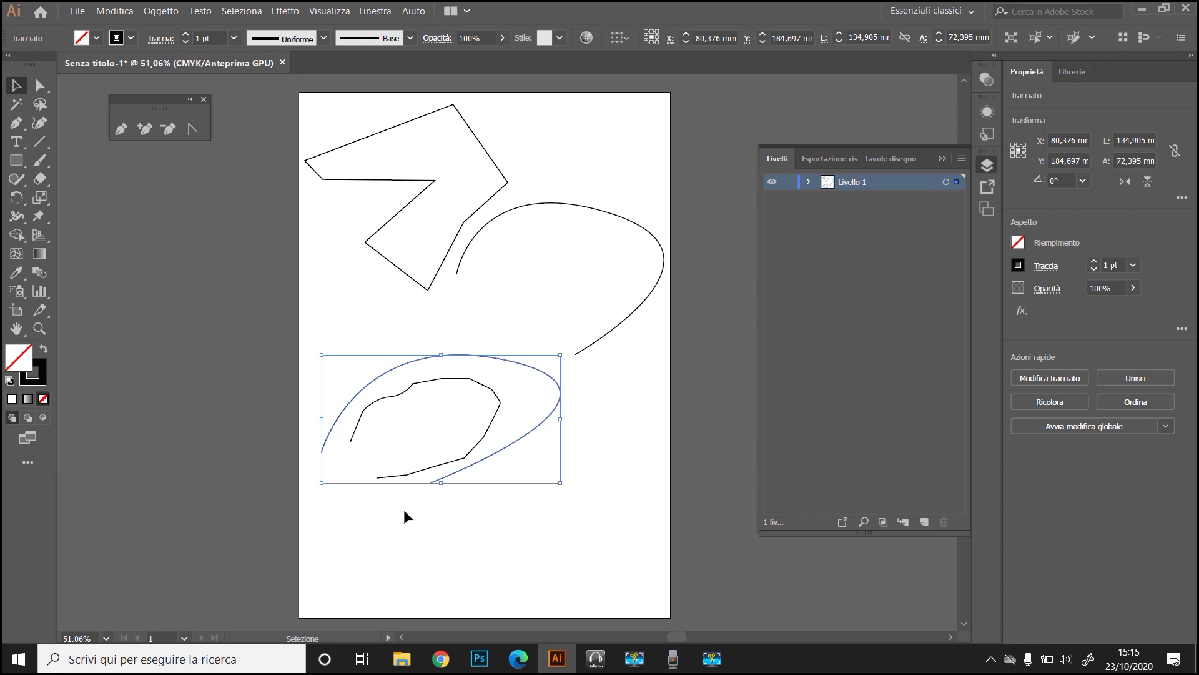
left_click(475, 541)
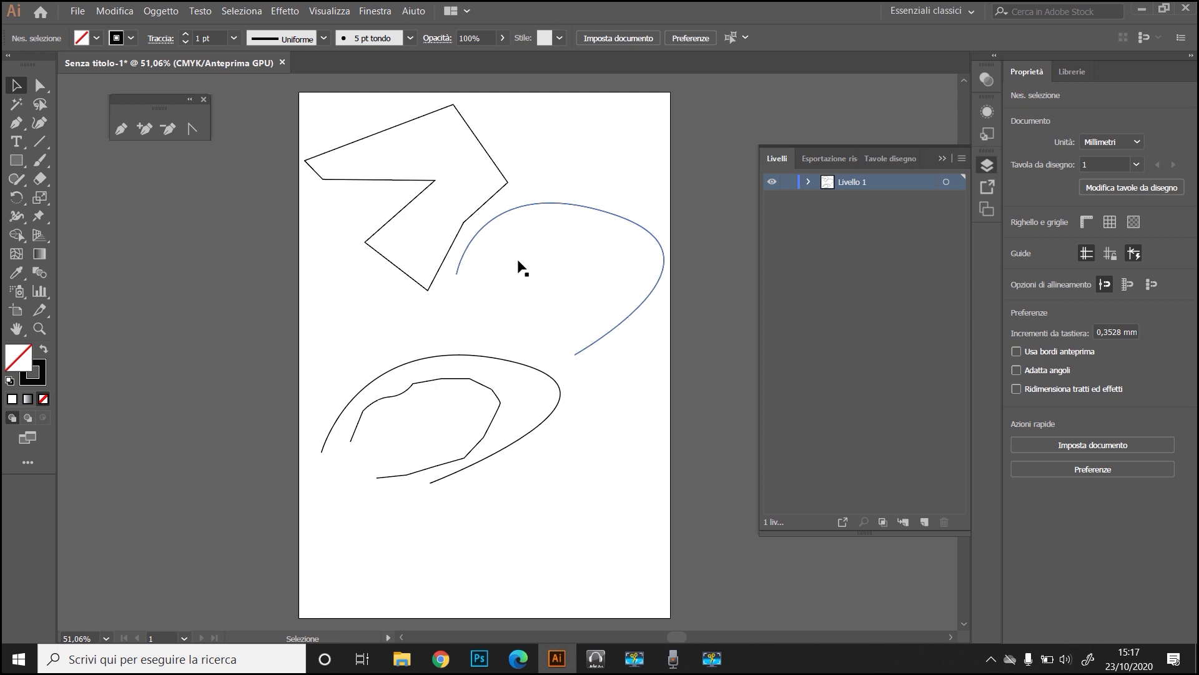
Switch to the Direct Selection tool for editing individual anchor points
left_click(42, 88)
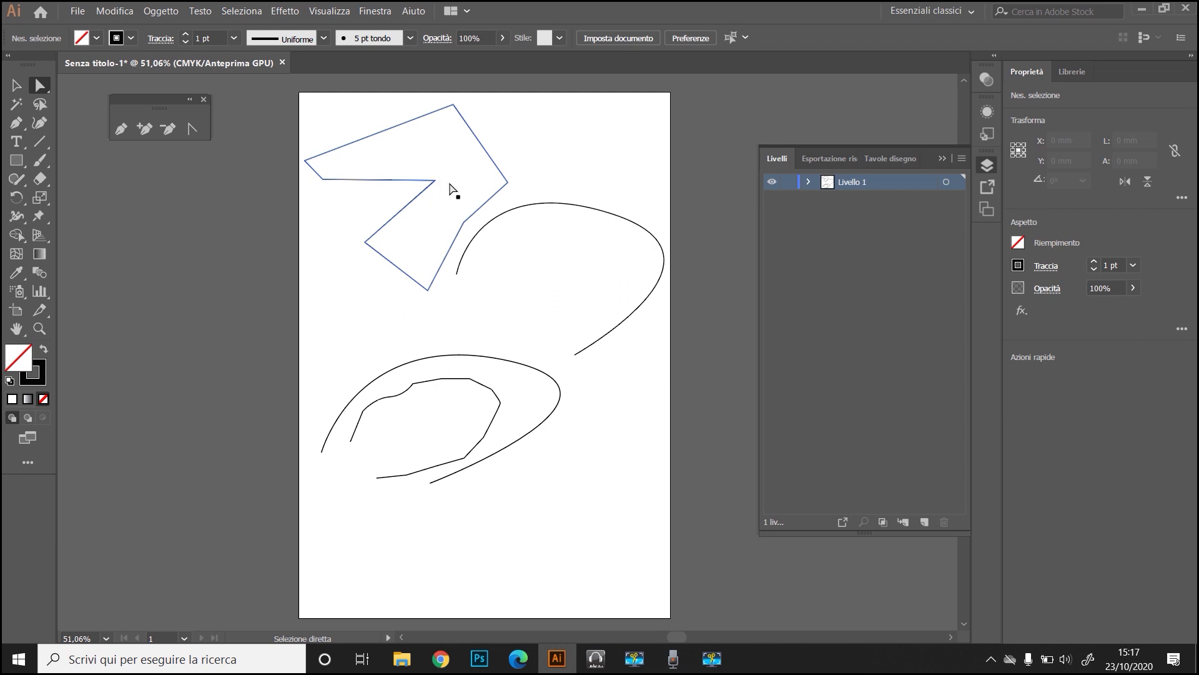
Move the polygon's inner corner point left and round one corner to a 13 mm radius
left_click_drag(436, 186, 435, 182)
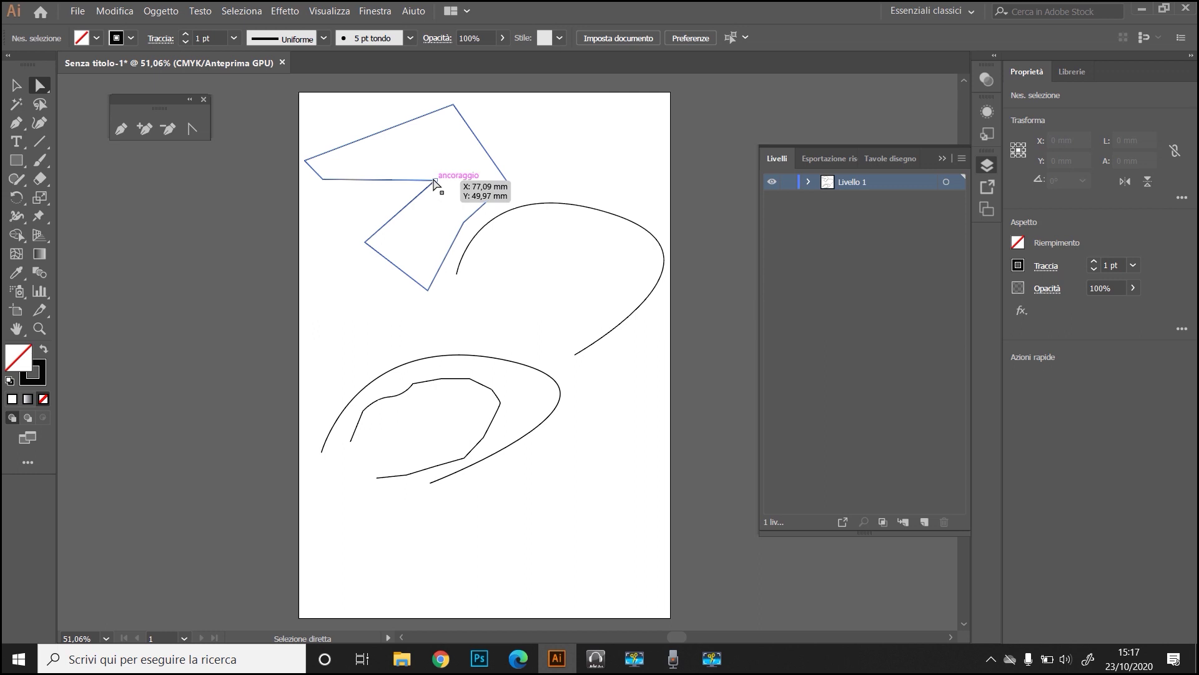
left_click(435, 185)
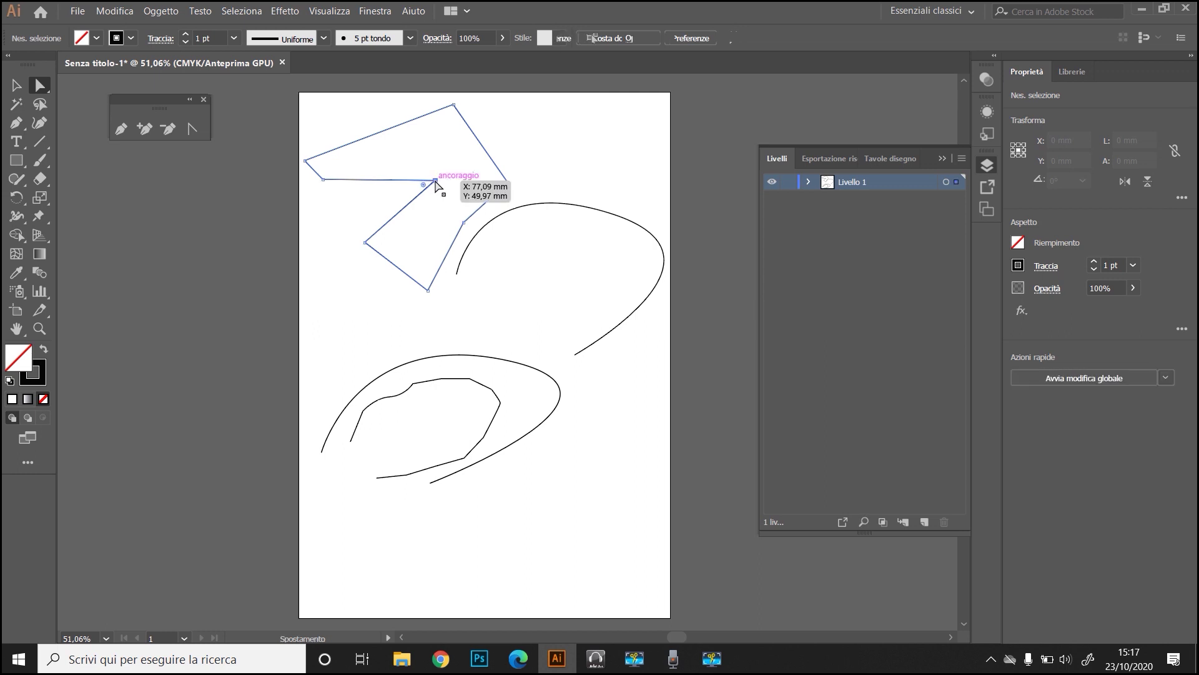
mouse_move(436, 181)
left_mouse_down()
mouse_move(448, 150)
mouse_move(315, 208)
mouse_move(314, 223)
left_mouse_up()
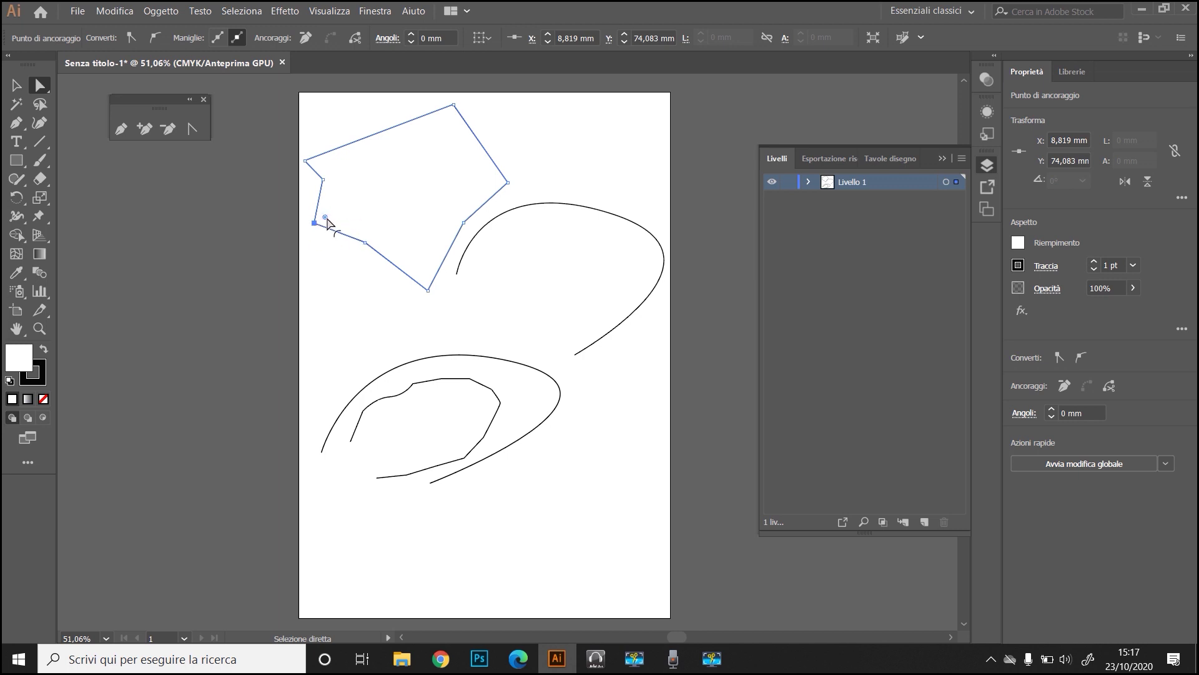
mouse_move(326, 217)
left_mouse_down()
mouse_move(392, 195)
mouse_move(342, 210)
left_mouse_up()
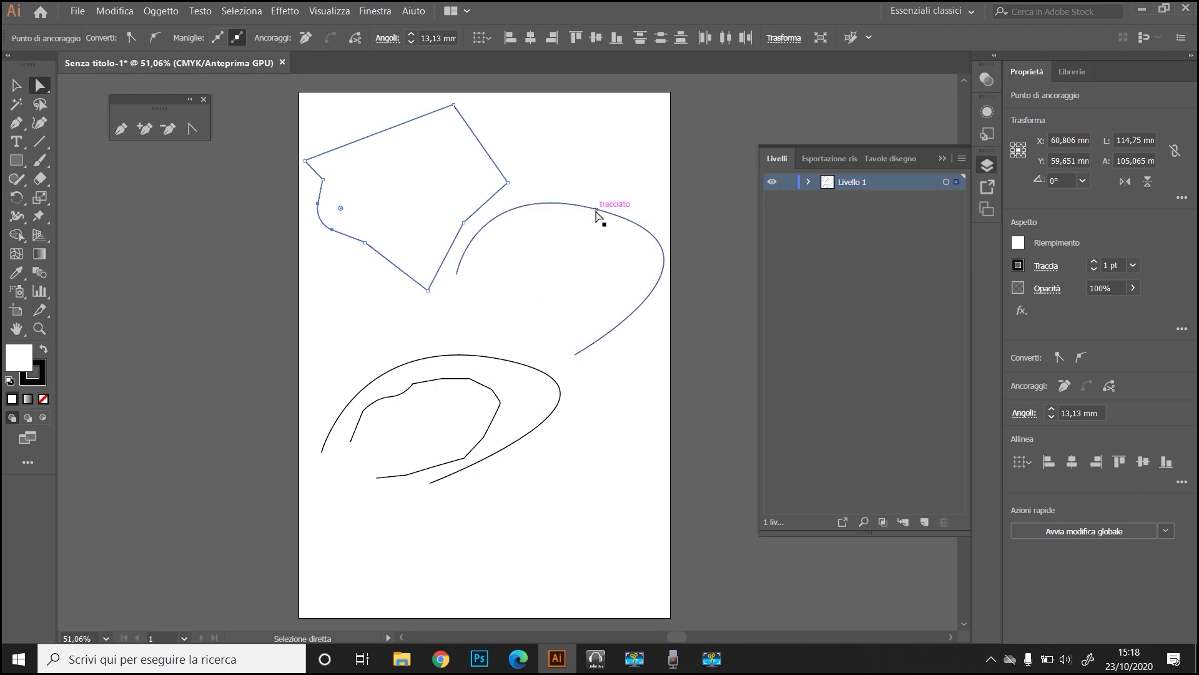
Reshape the large arc by dragging its handles, then Alt-dragging the lower handle independently
left_click(596, 211)
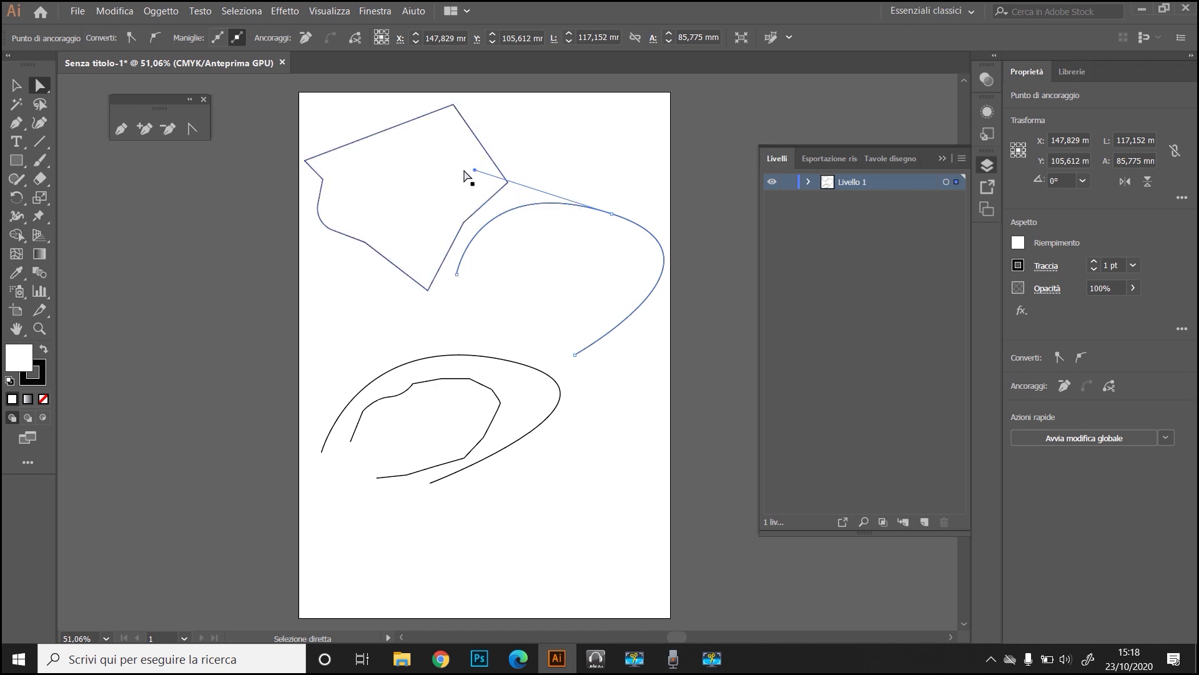
mouse_move(474, 170)
left_mouse_down()
mouse_move(519, 156)
mouse_move(558, 131)
mouse_move(547, 126)
mouse_move(543, 155)
left_mouse_up()
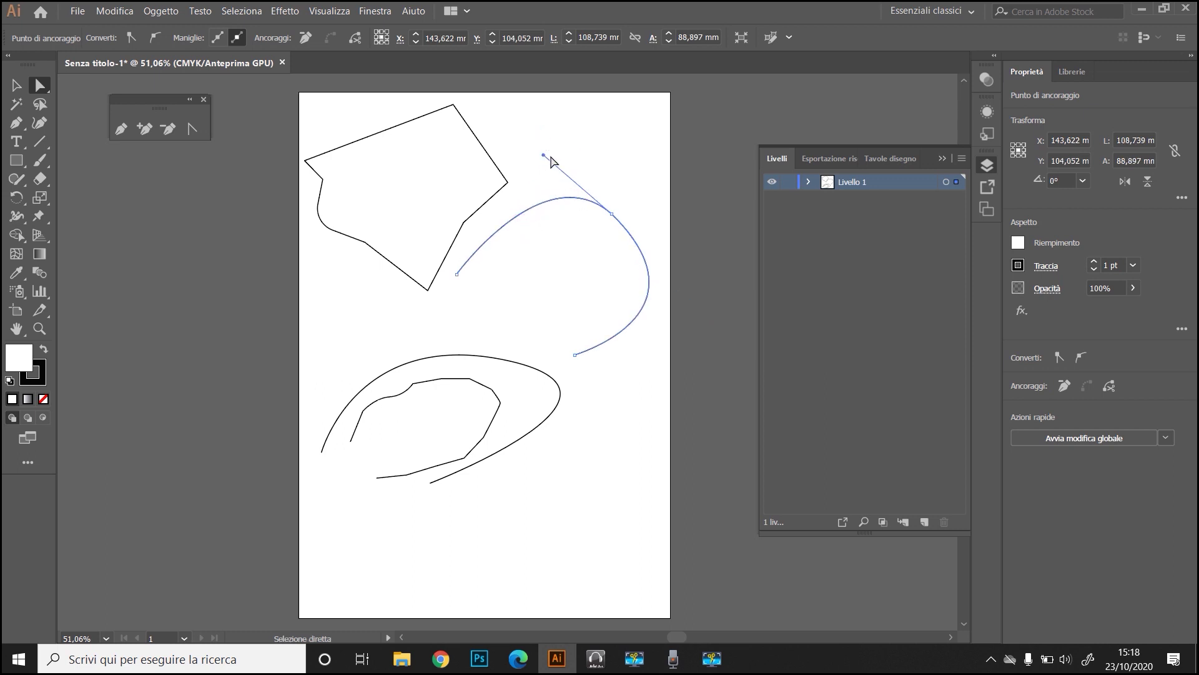
mouse_move(544, 155)
left_mouse_down()
mouse_move(567, 146)
mouse_move(484, 183)
mouse_move(508, 179)
mouse_move(505, 152)
left_mouse_up()
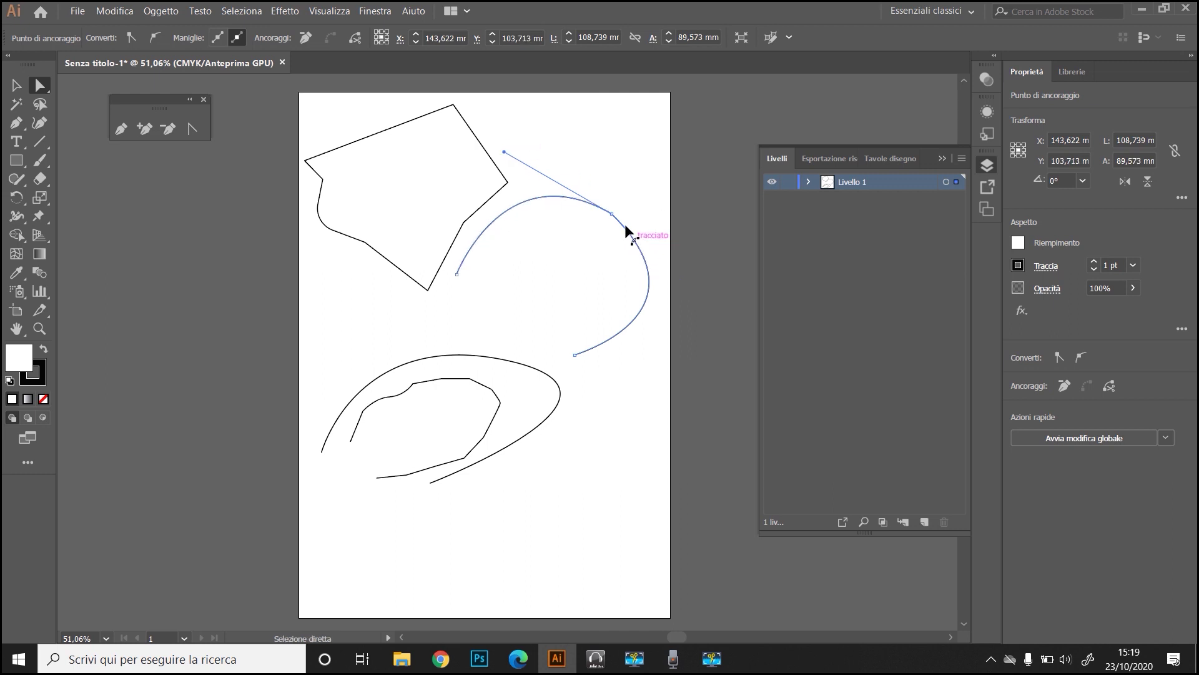
left_click(612, 214)
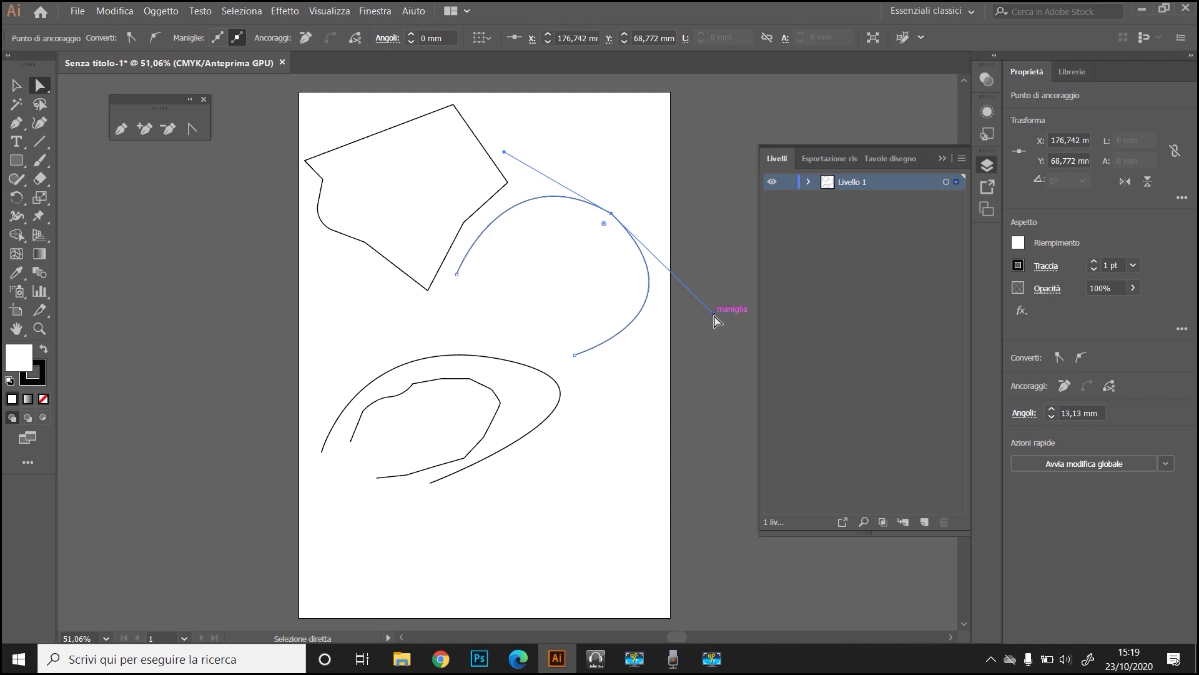
key("alt")
left_click(715, 316, "alt")
mouse_move(715, 316)
left_mouse_down()
mouse_move(654, 268)
mouse_move(700, 286)
left_mouse_up()
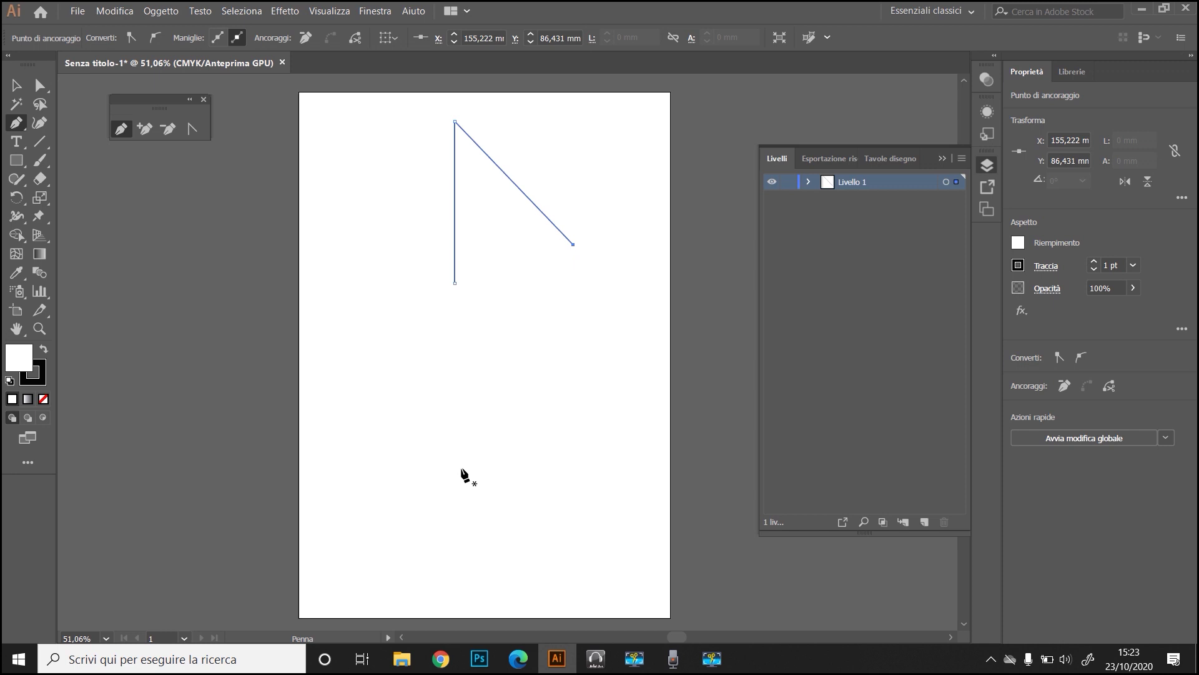
Pen-draw a second line below: a vertical segment upward joined to a diagonal end
left_click(460, 444)
left_click(460, 317)
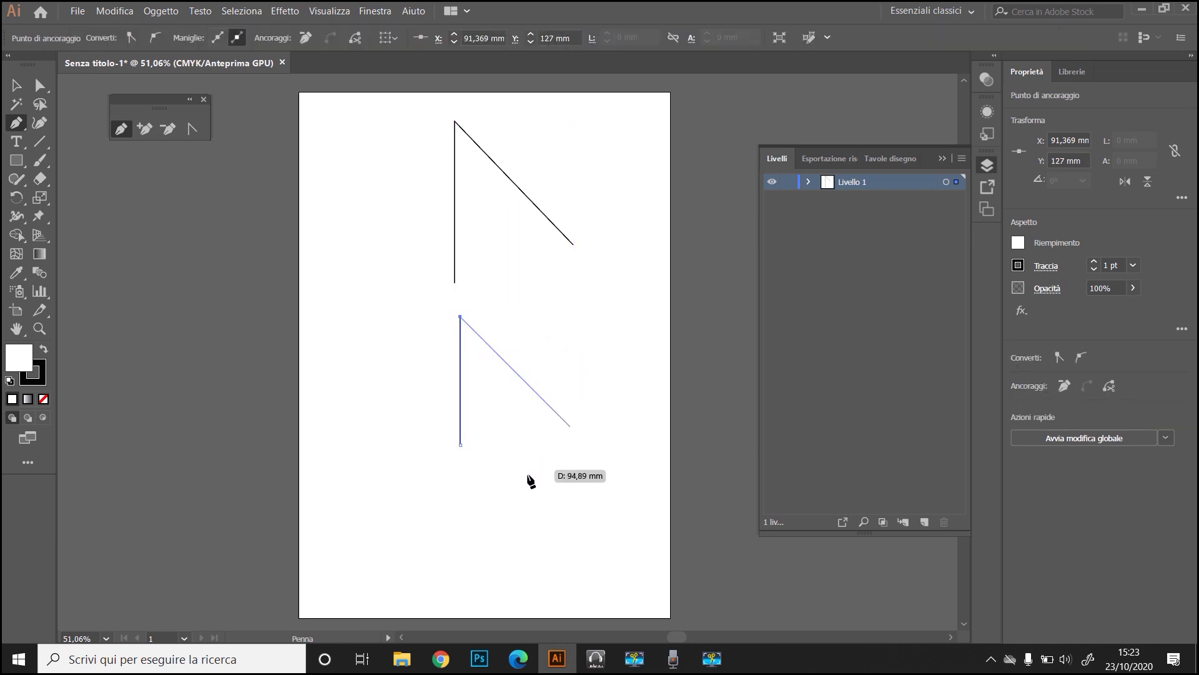
left_click(579, 436)
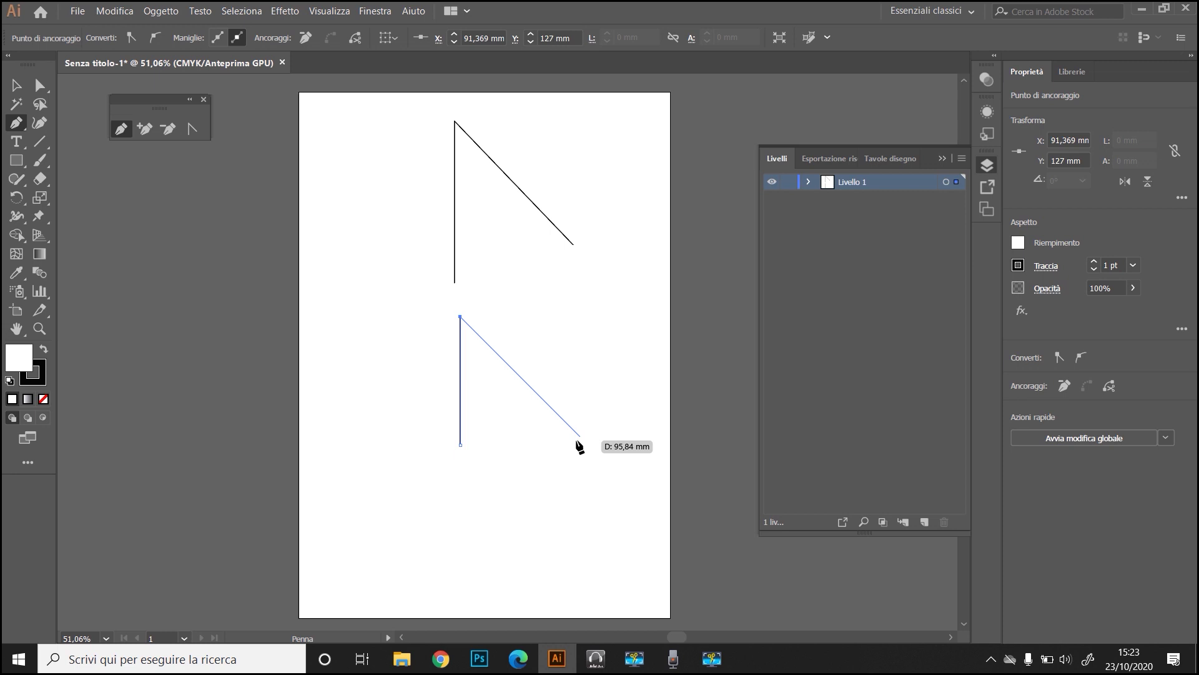
Select all and delete both angled lines, leaving the artboard empty
key("v")
key("ctrl+a")
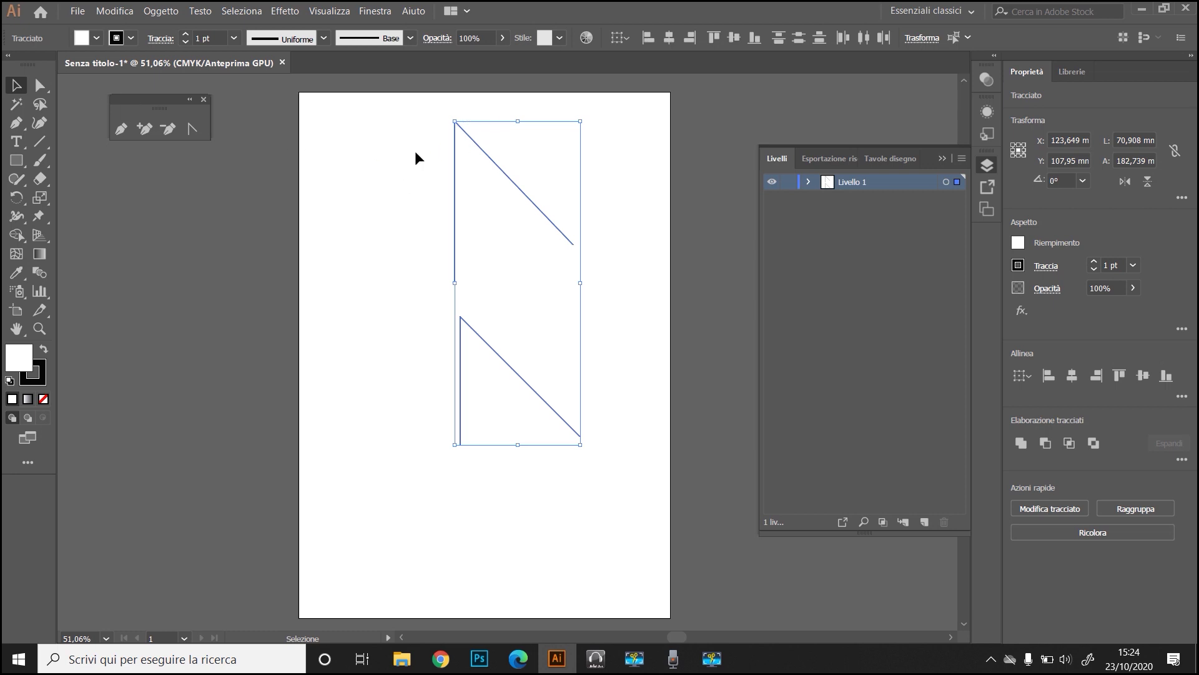
key("Delete")
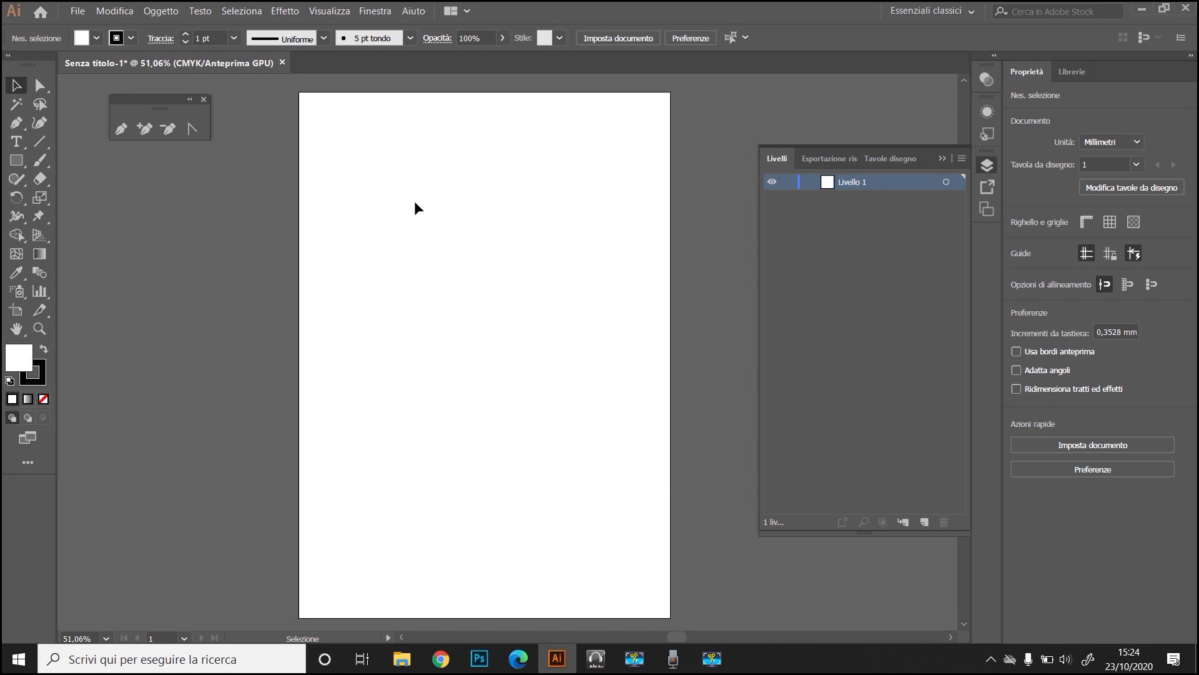
Draw a 79 × 79 mm circle with the Ellipse tool in the artboard's upper-left
left_click(17, 164)
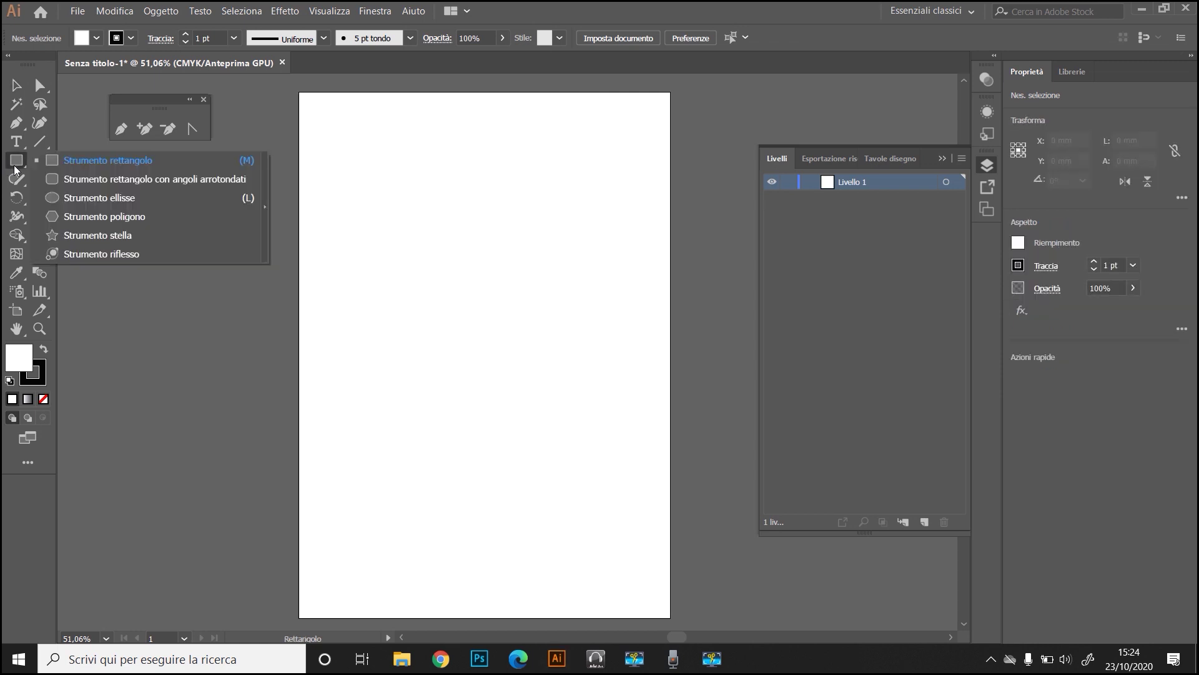
left_click(104, 196)
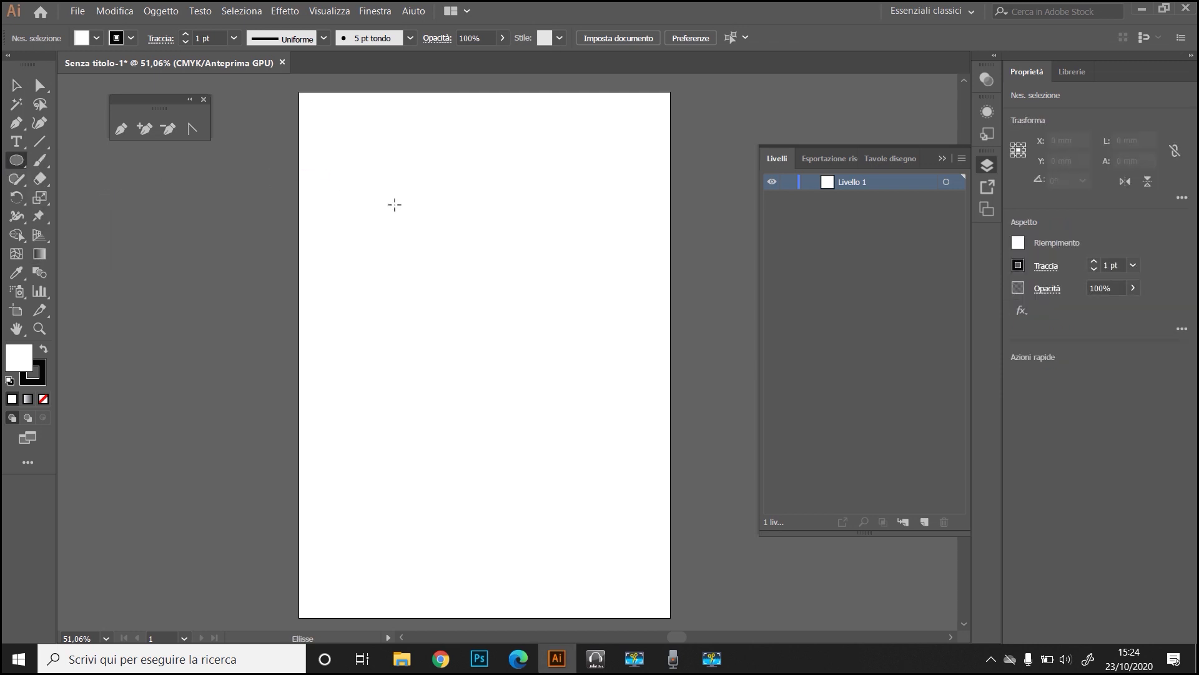
left_click_drag(409, 183, 535, 321)
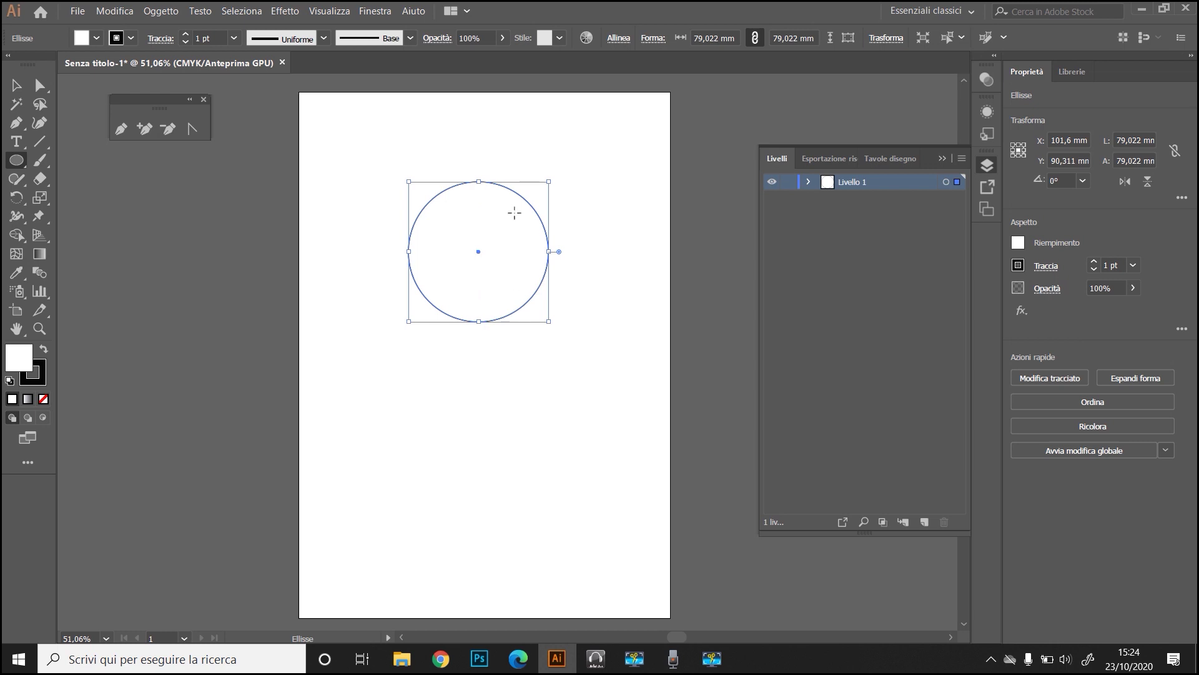
Give the circle a pink D17D7D fill, then deselect it with the Selection tool
double_click(18, 369)
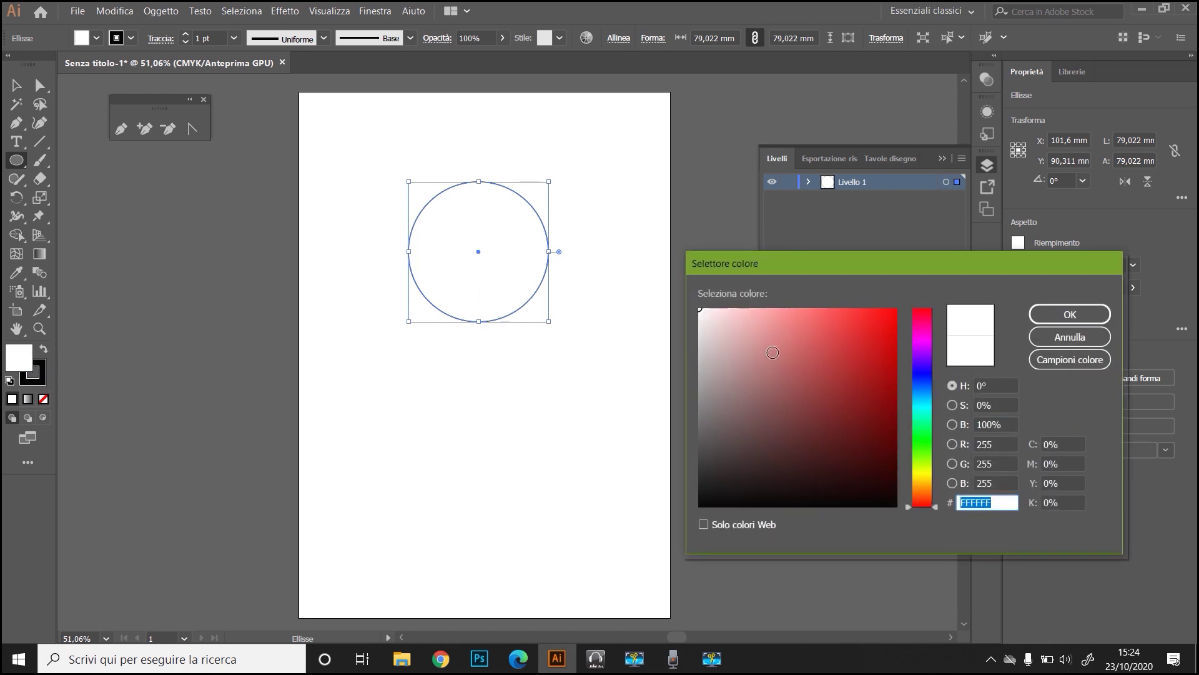
left_click(778, 342)
left_click(1072, 314)
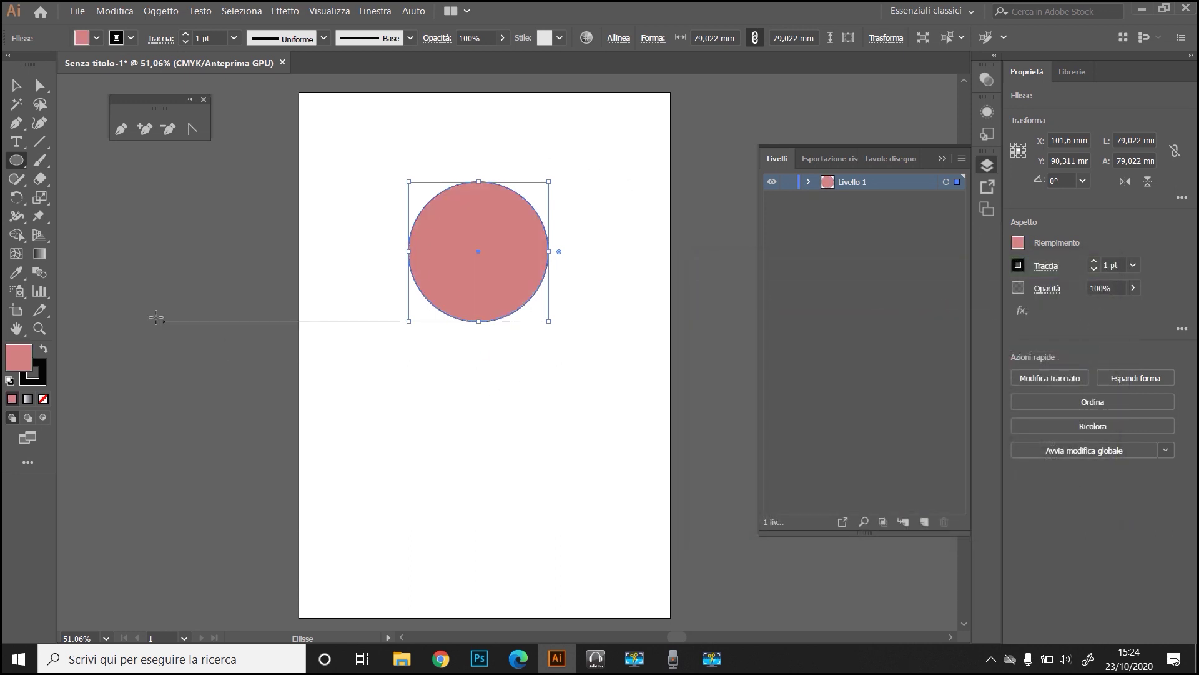
left_click(16, 85)
left_click(334, 369)
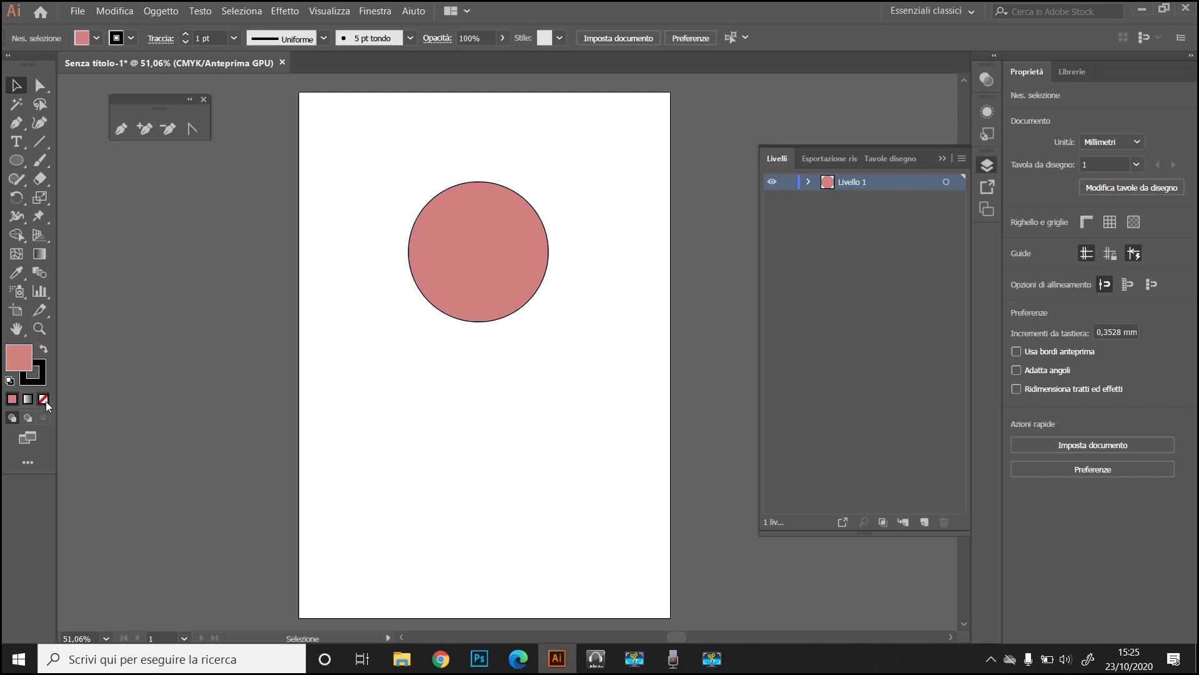
Set the circle's fill to None, then deselect it
left_click(45, 400)
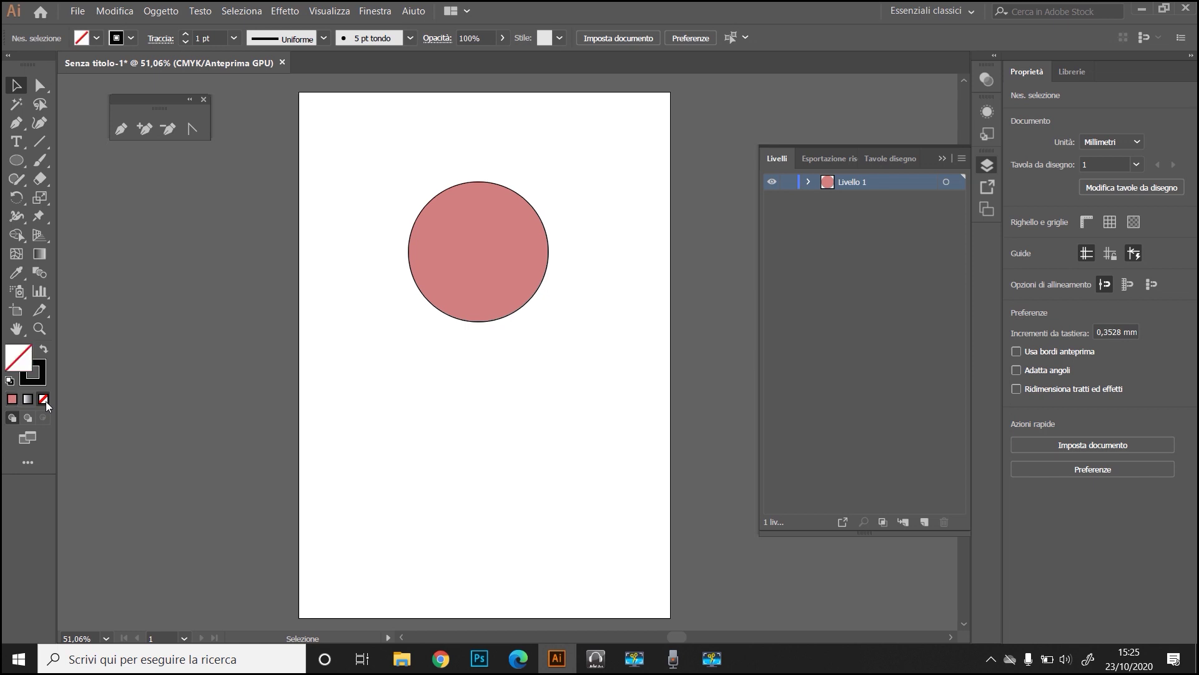
left_click(489, 253)
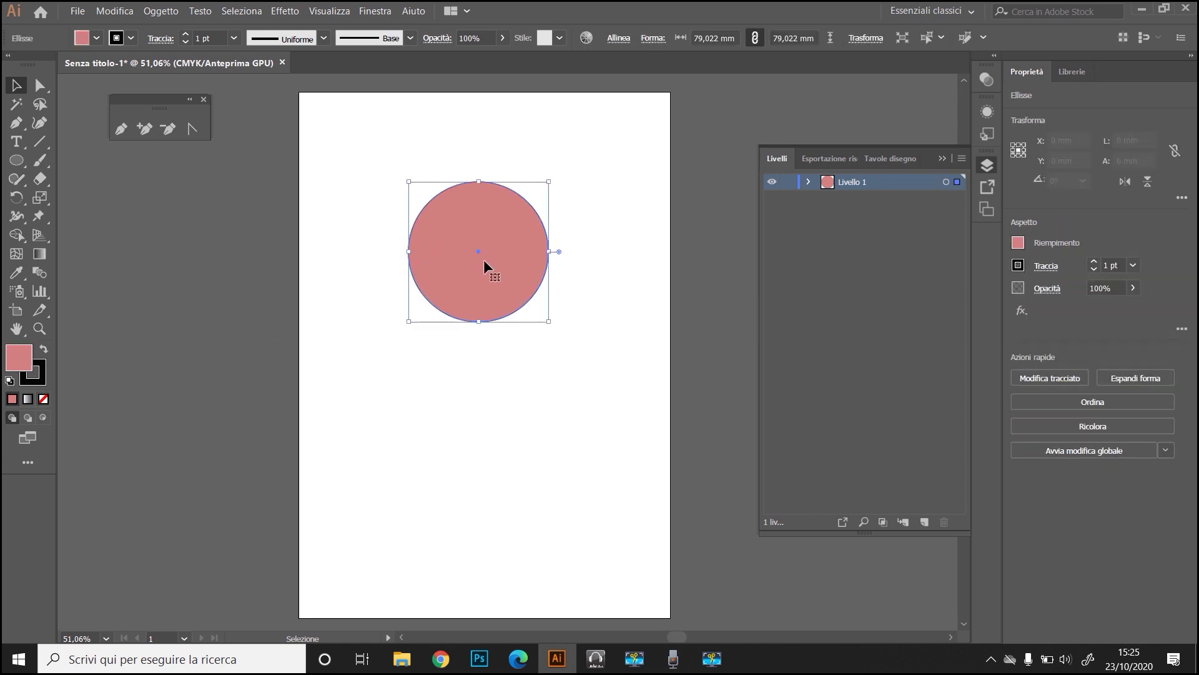
left_click(45, 399)
left_click(486, 149)
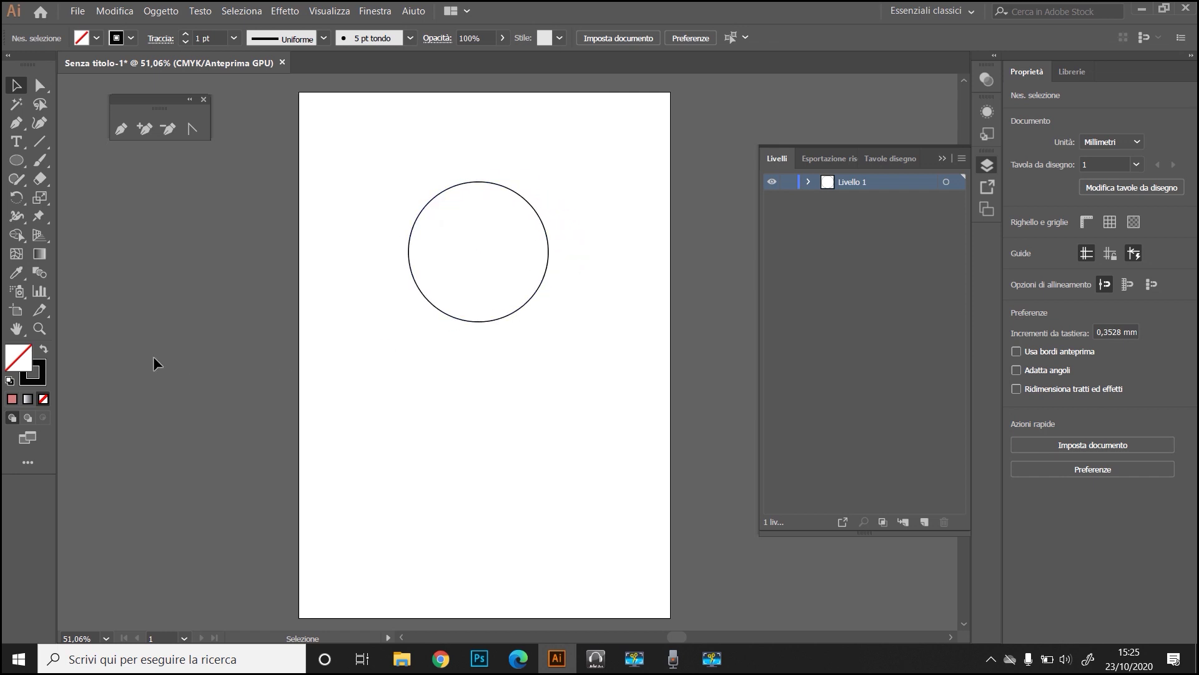
Restore the circle's pink fill and remove its black outline by setting the stroke to None
left_click(12, 398)
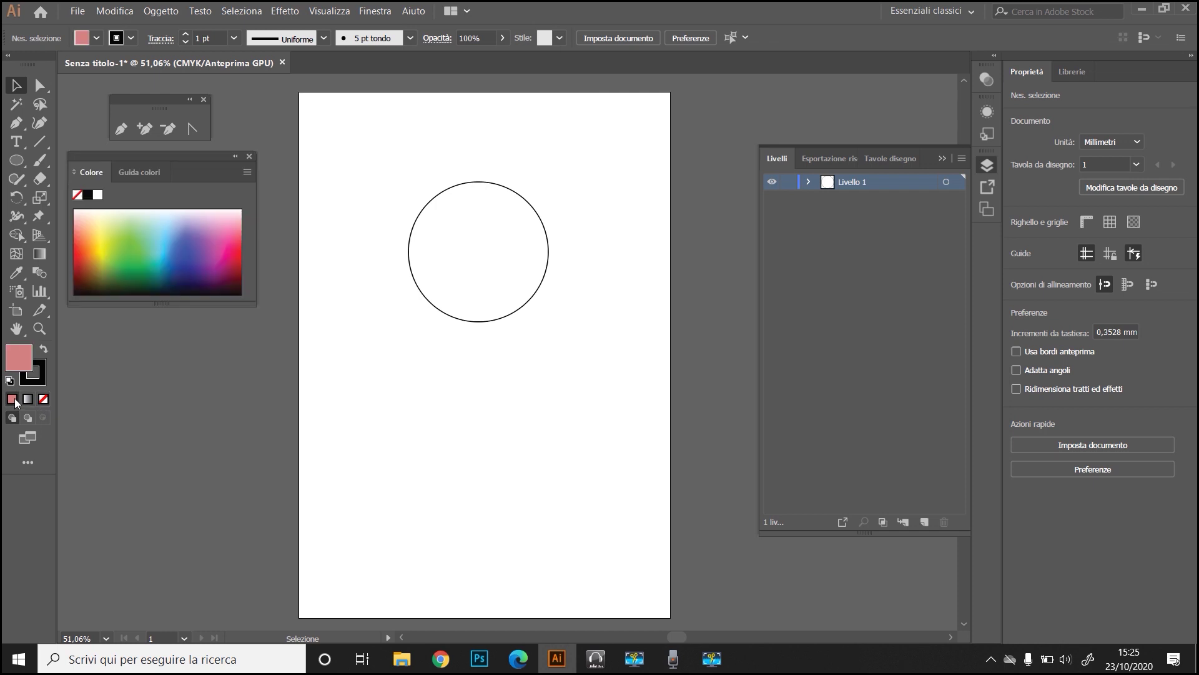
left_click(42, 378)
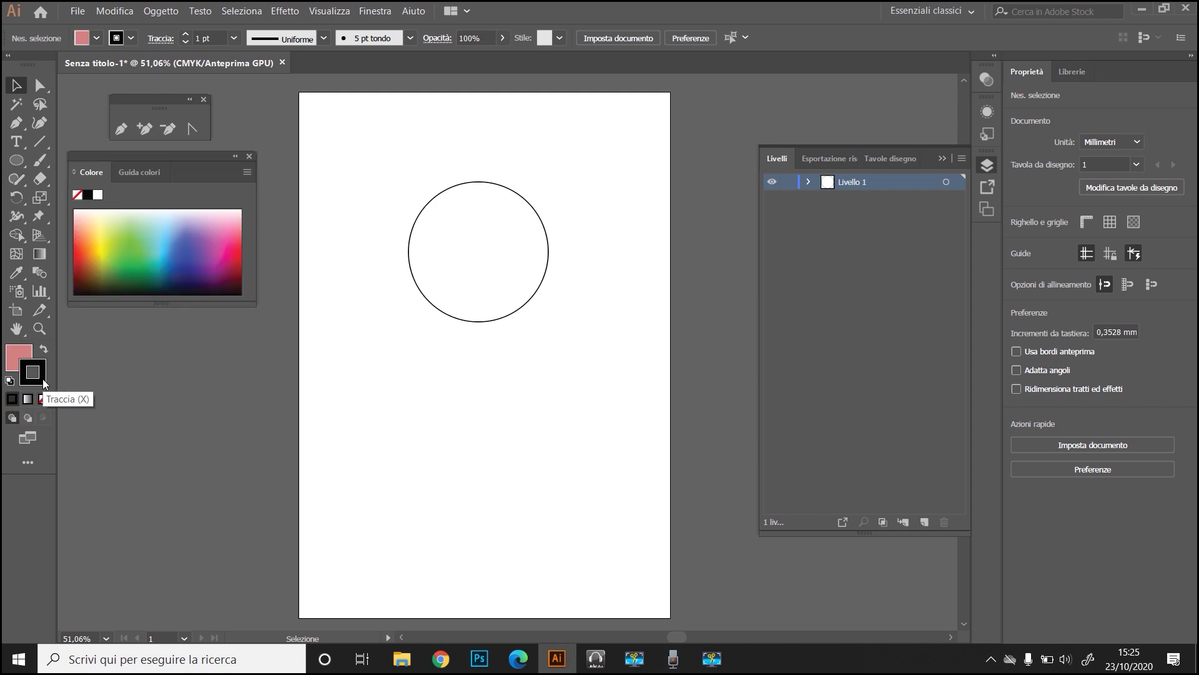
left_click(45, 399)
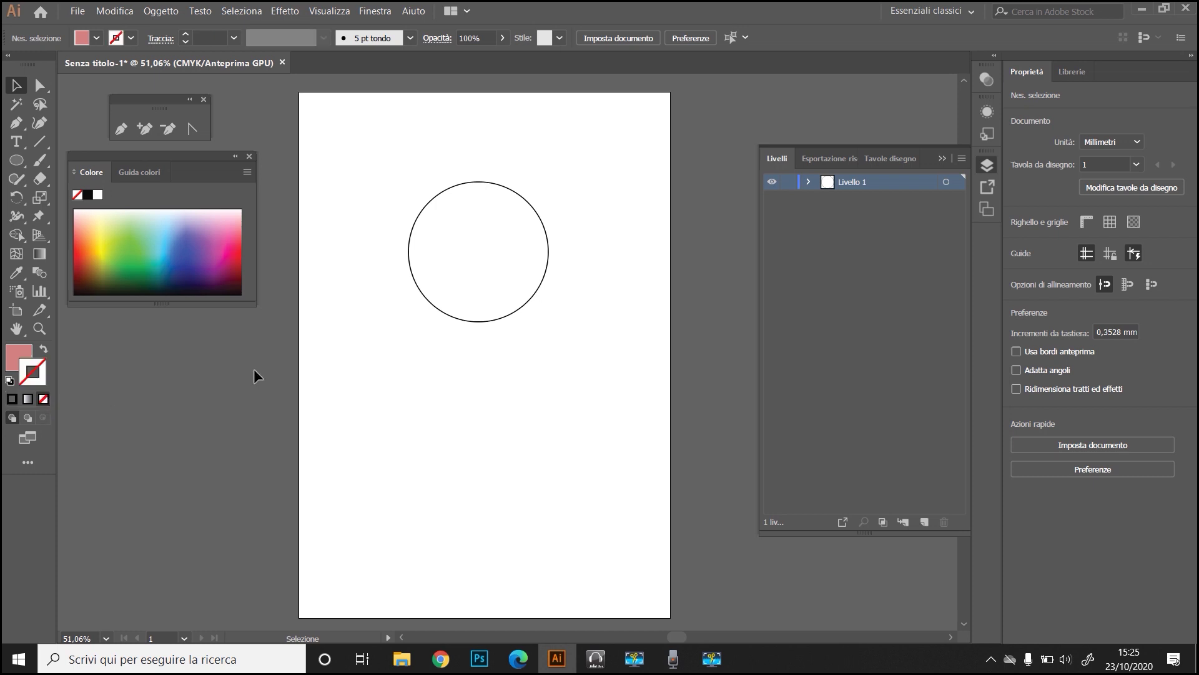
left_click(16, 355)
left_click_drag(460, 301, 541, 362)
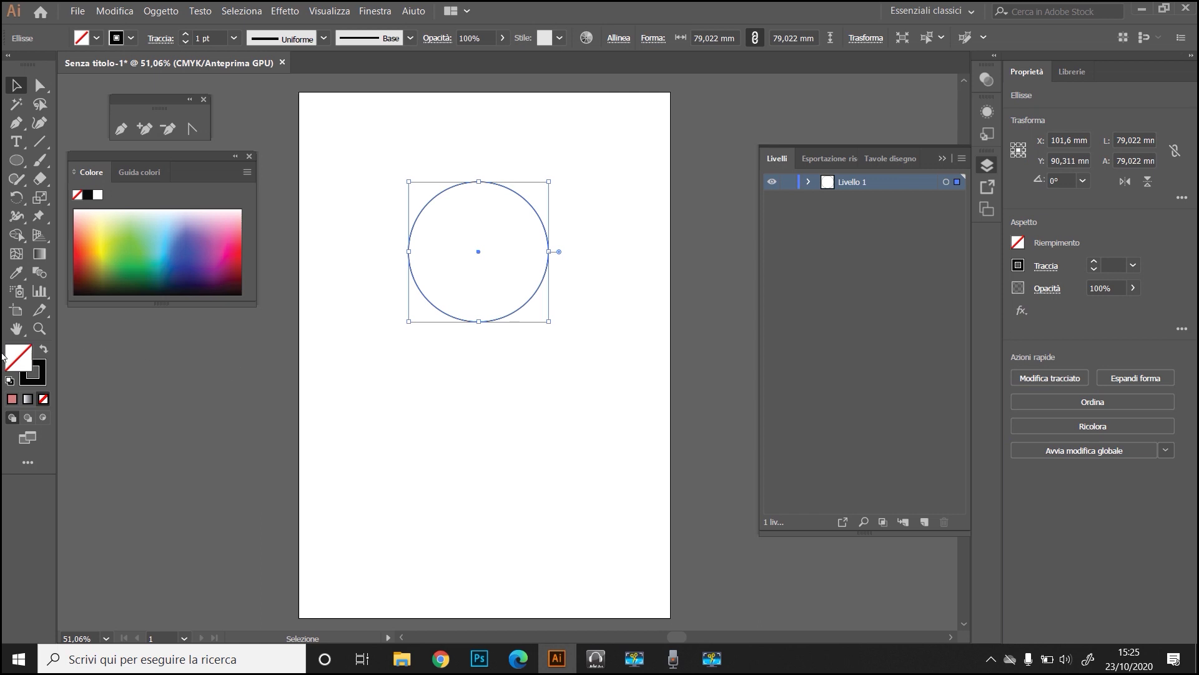
left_click(11, 400)
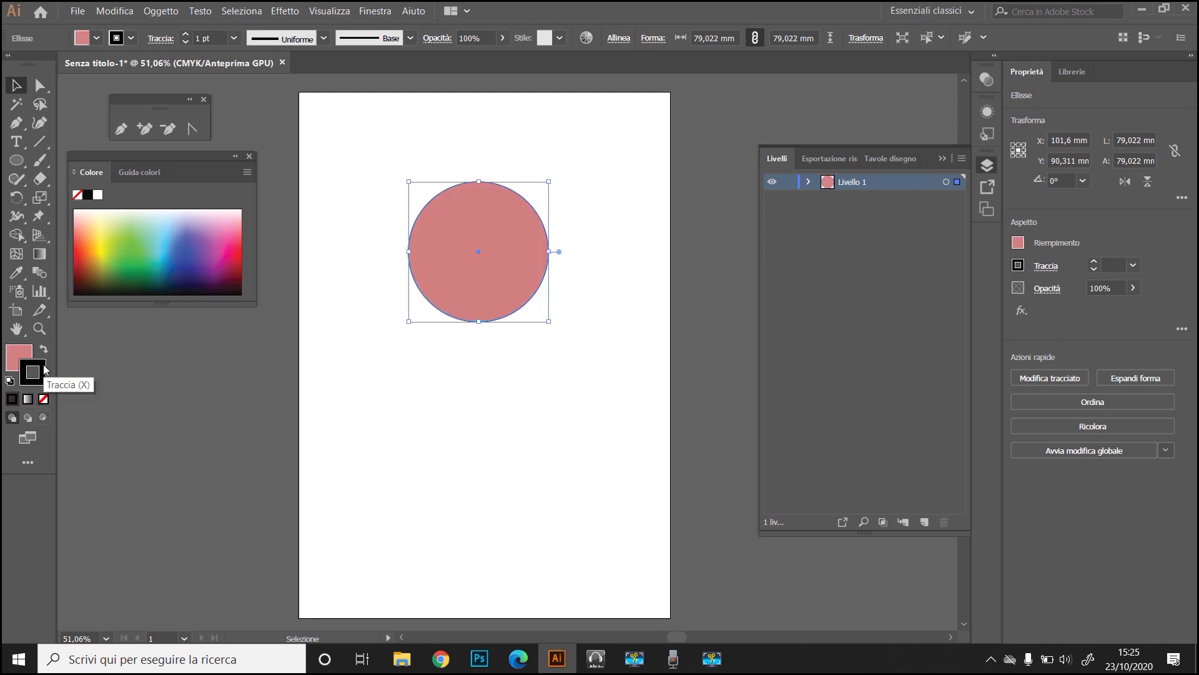
left_click(44, 399)
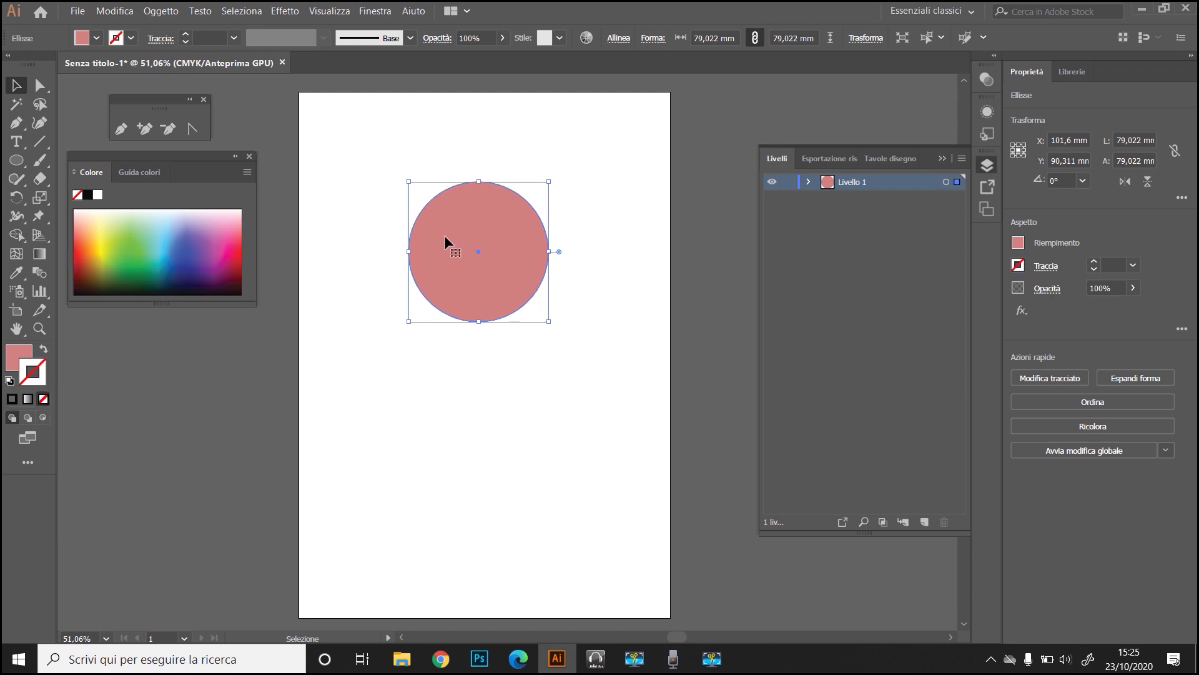
left_click(348, 371)
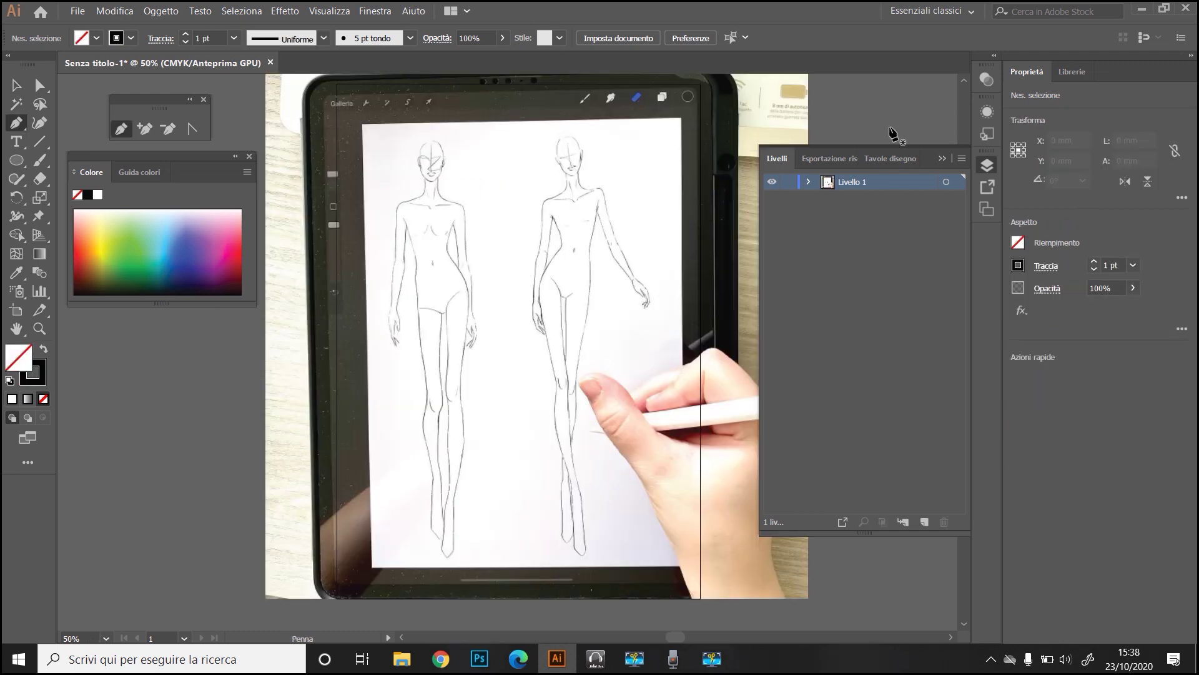
Make the Livello 1 photo layer a template with images dimmed to 50%
double_click(812, 199)
left_click(517, 322)
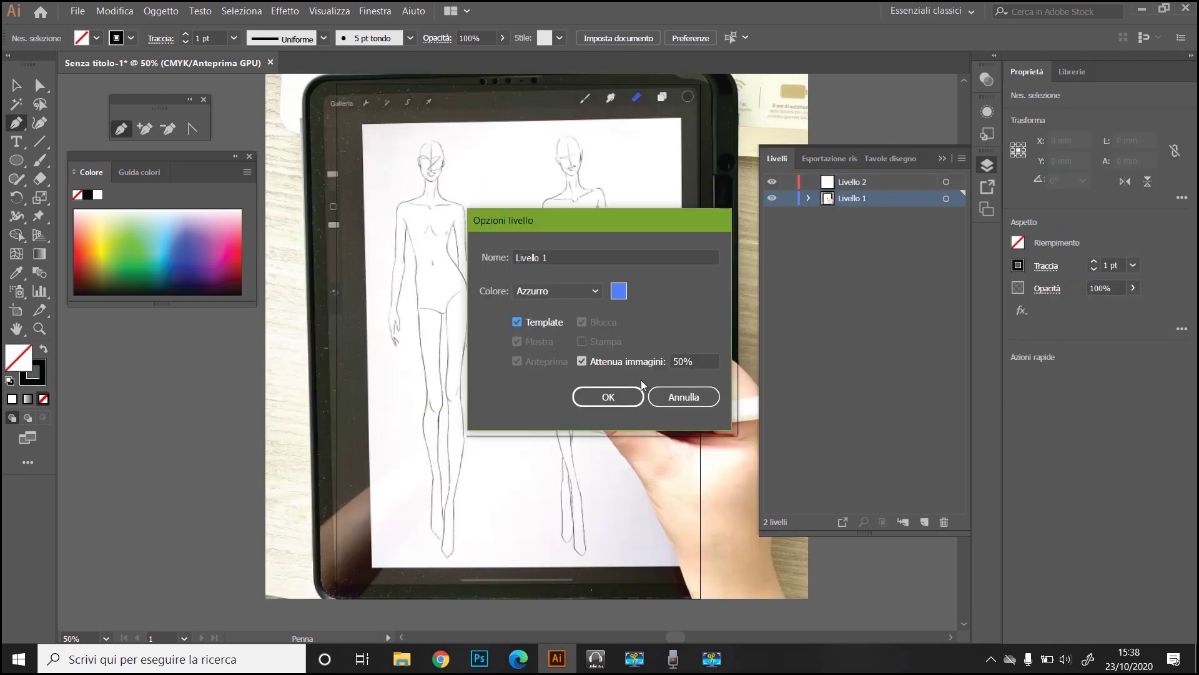
key("Return")
left_click(828, 184)
key("ctrl+1")
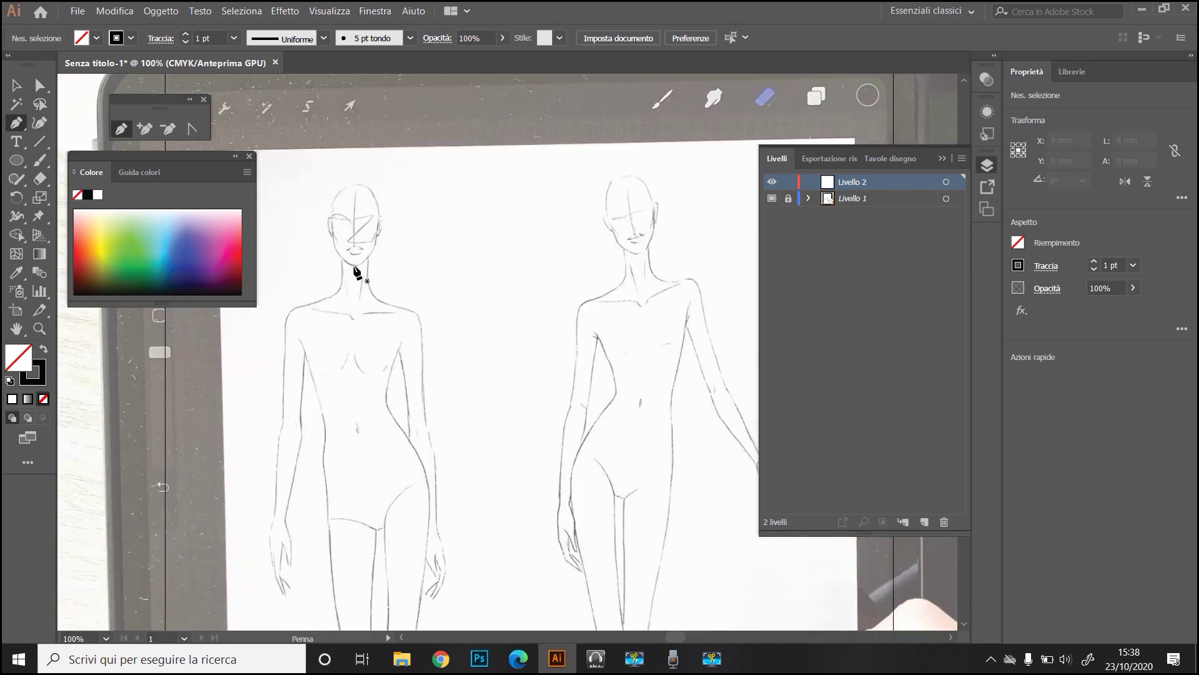
Trace a closed Pen outline from chin, over the crown and back, then select it to check
left_click_drag(355, 266, 335, 234)
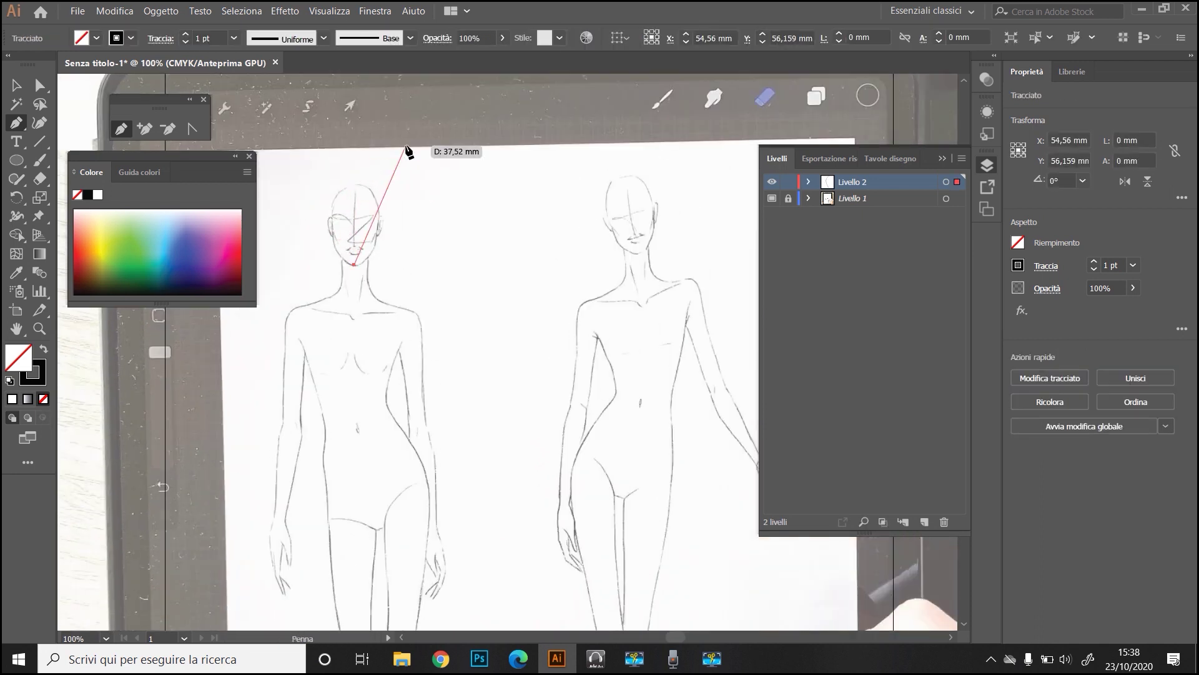
left_click(333, 232)
left_click_drag(354, 186, 385, 188)
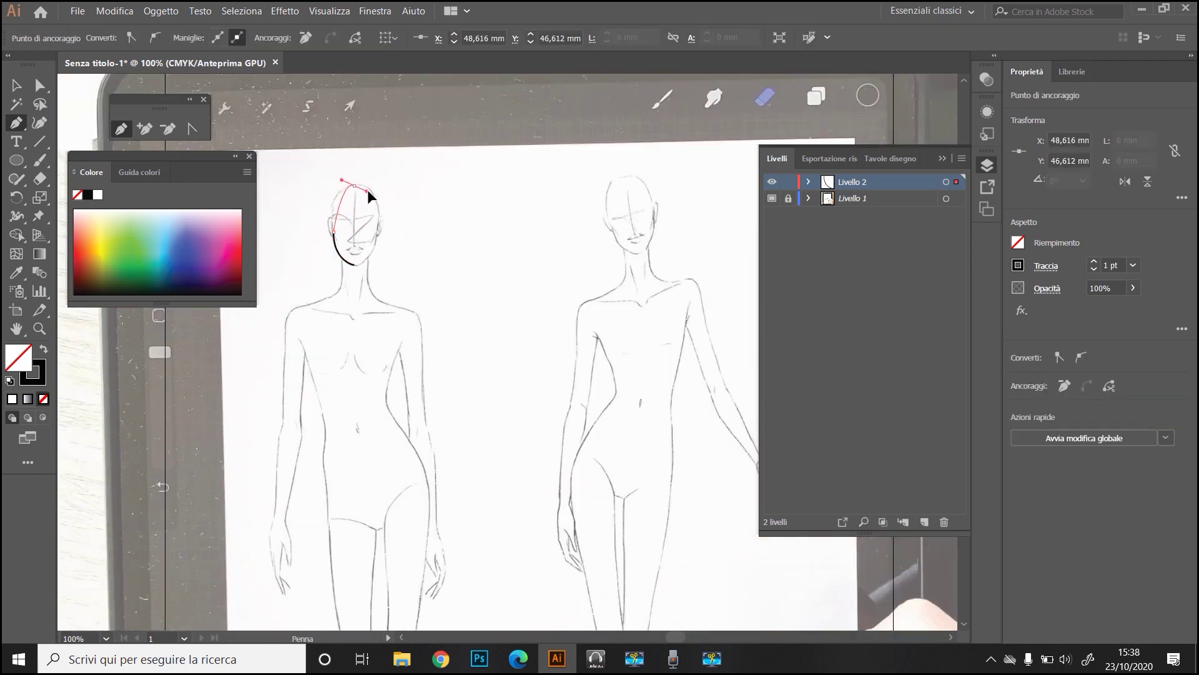
mouse_move(378, 233)
left_mouse_down()
mouse_move(381, 275)
mouse_move(326, 259)
mouse_move(343, 262)
left_mouse_up()
left_click(322, 303, "ctrl")
left_click(354, 265, "ctrl")
left_click(368, 257, "ctrl")
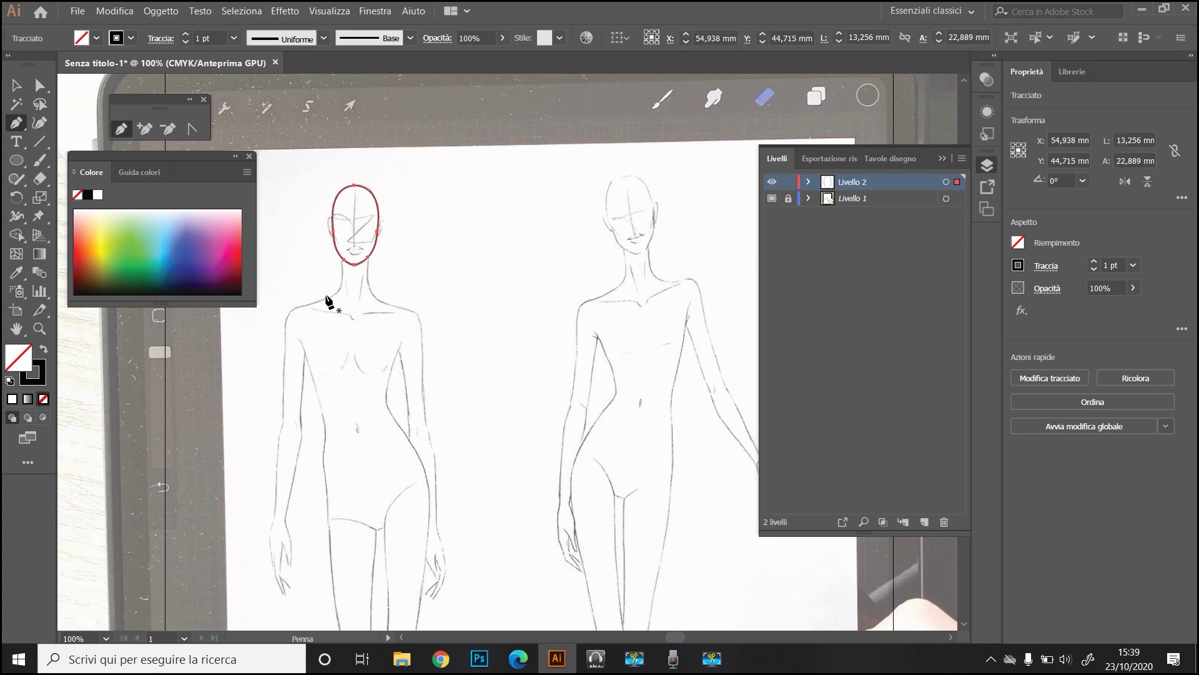
Trace the left figure's outer arm from the shoulder down to the fingertip
left_click(304, 354)
left_click(301, 419)
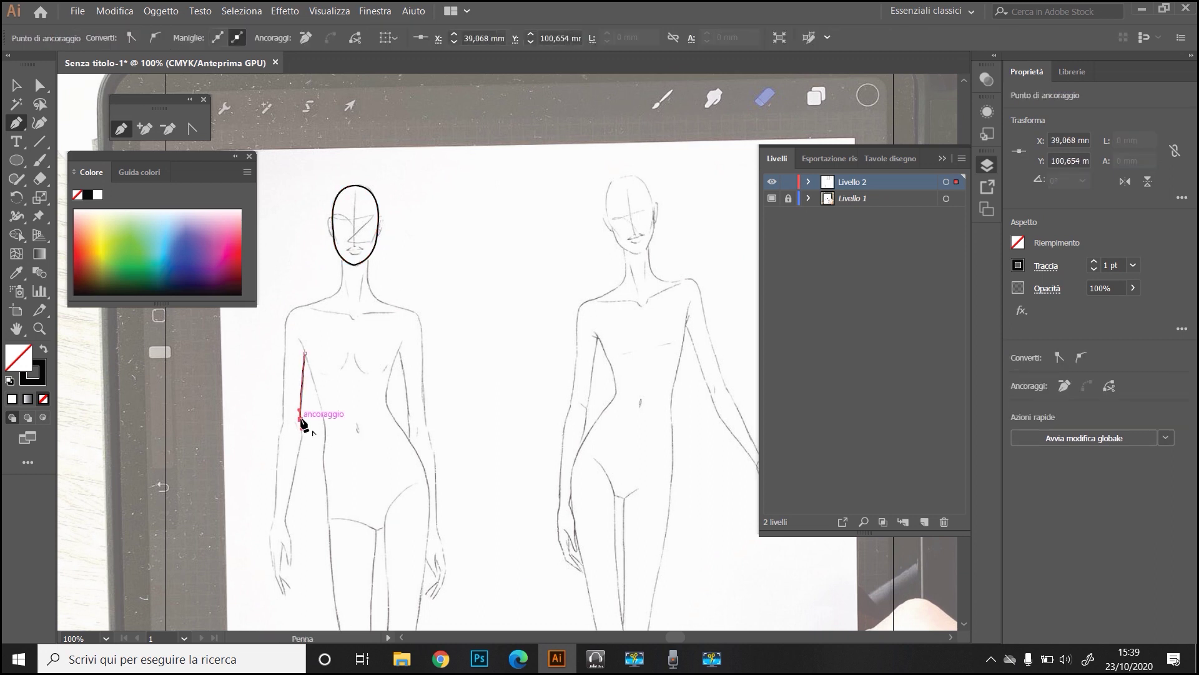
mouse_move(286, 521)
left_mouse_down()
mouse_move(265, 593)
mouse_move(284, 545)
left_mouse_up()
left_click(286, 521, "alt")
left_click(286, 595)
Continue the line up the inner hand and arm, over the shoulder toward the neck
left_click(276, 566)
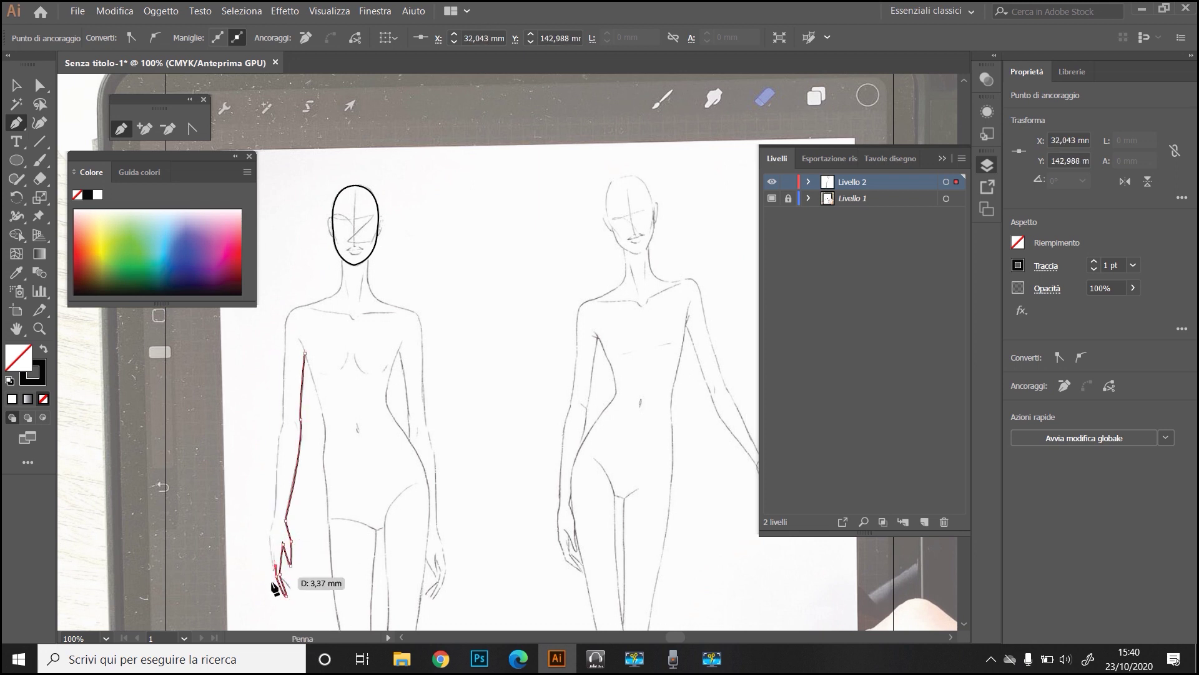
left_click_drag(270, 532, 279, 519)
left_click(276, 502)
left_click(283, 423)
left_click(287, 331)
mouse_move(304, 305)
left_mouse_down()
mouse_move(320, 308)
mouse_move(343, 269)
left_mouse_up()
left_click(328, 298)
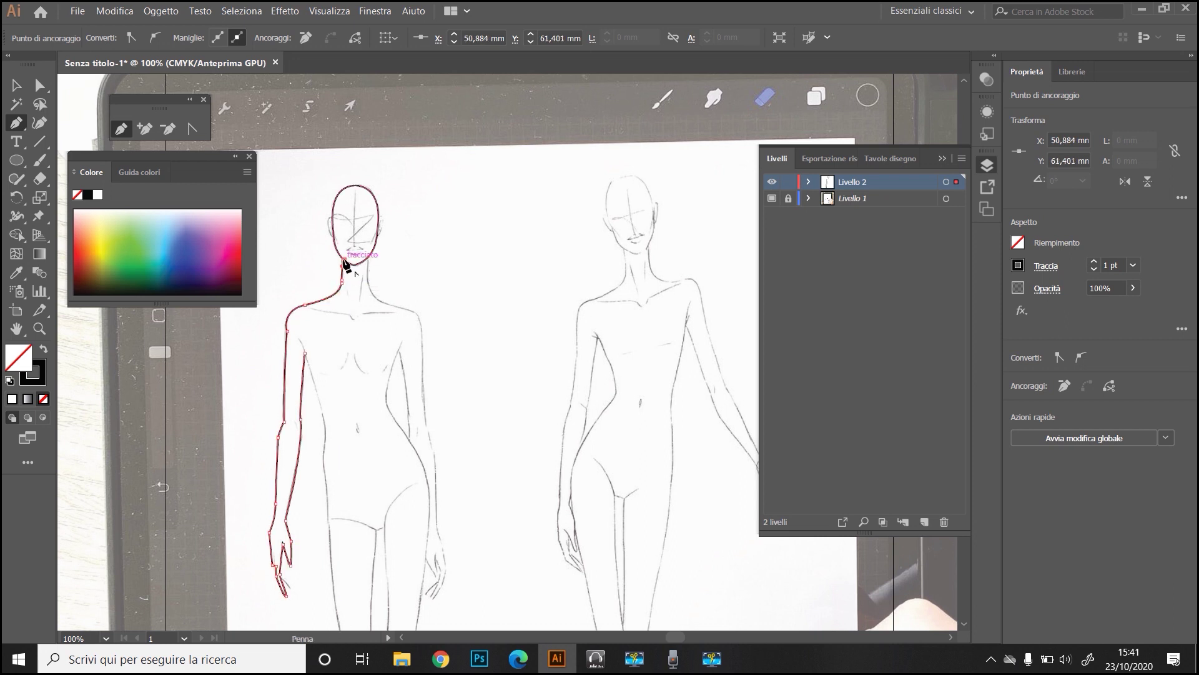
key("ctrl+plus")
key("ctrl+plus")
key("ctrl+plus")
End the neck line at the chin and start the leg outline up the lower leg
left_click(504, 353)
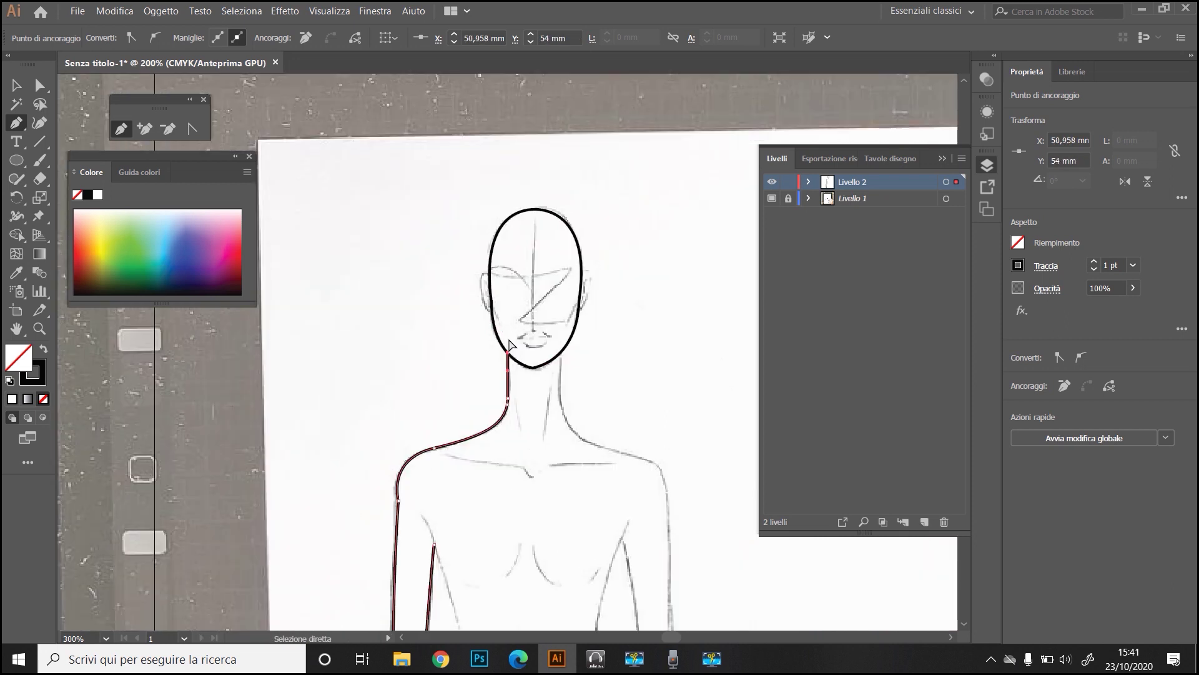
key("ctrl+minus")
key("ctrl+minus")
key("ctrl+minus")
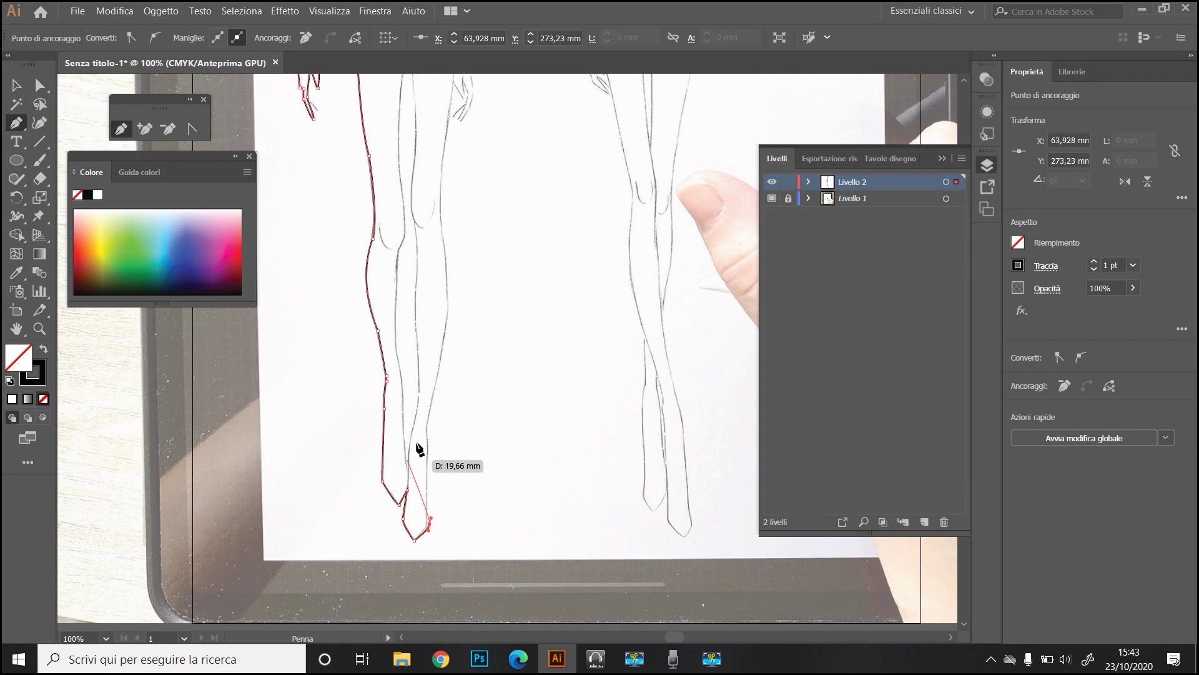
left_click(426, 429)
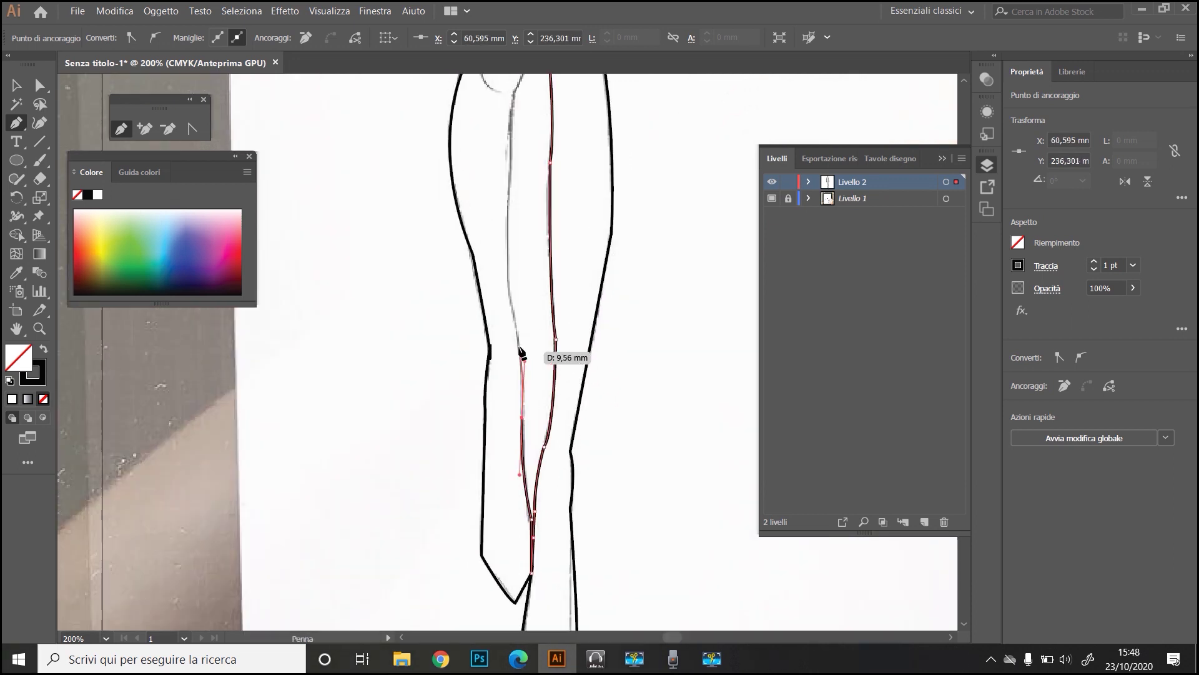
left_click(522, 354)
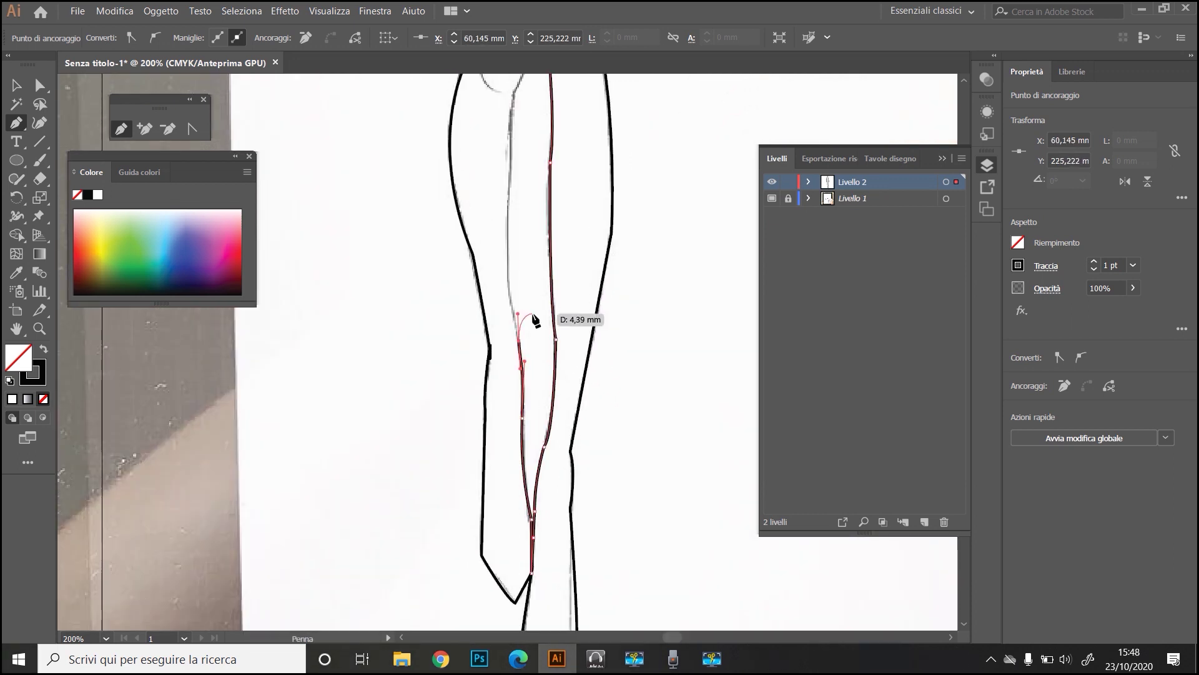
scroll(525, 337, "up", 3)
left_click(518, 430)
left_click(510, 387)
left_click(509, 264)
left_click(512, 199)
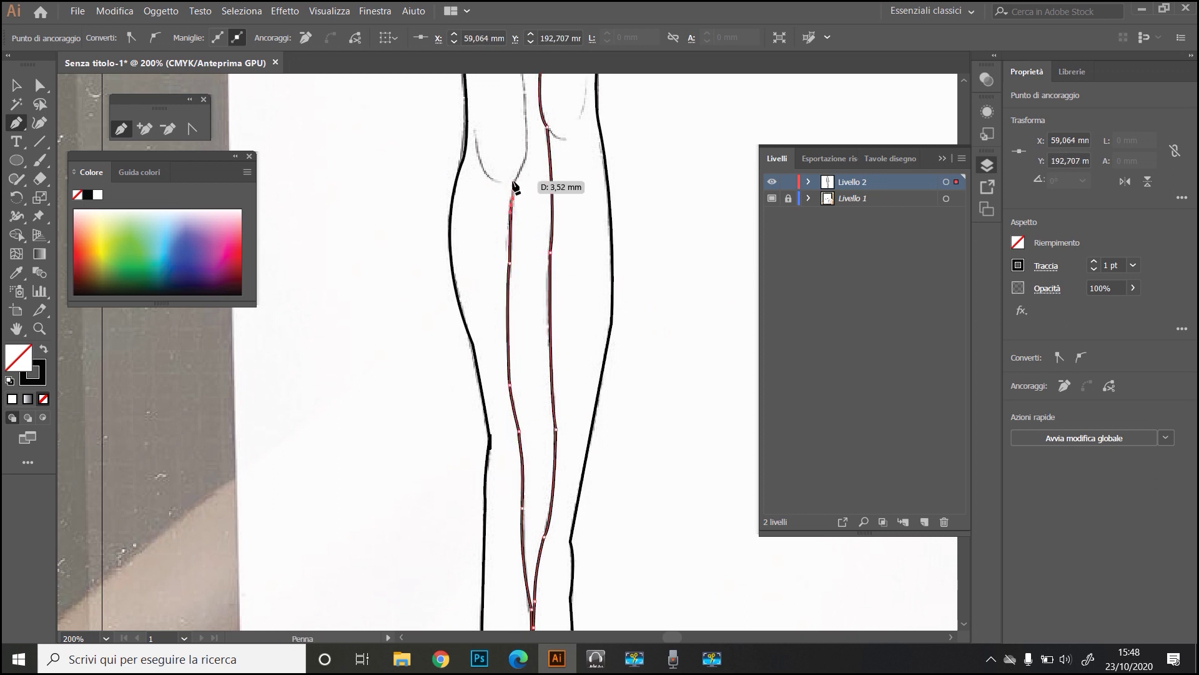
Continue the leg outline past the knee up to the top of the thigh and end it
left_click(526, 122)
scroll(526, 122, "up", 5)
left_click(520, 242)
scroll(519, 242, "up", 3)
scroll(516, 252, "up", 3)
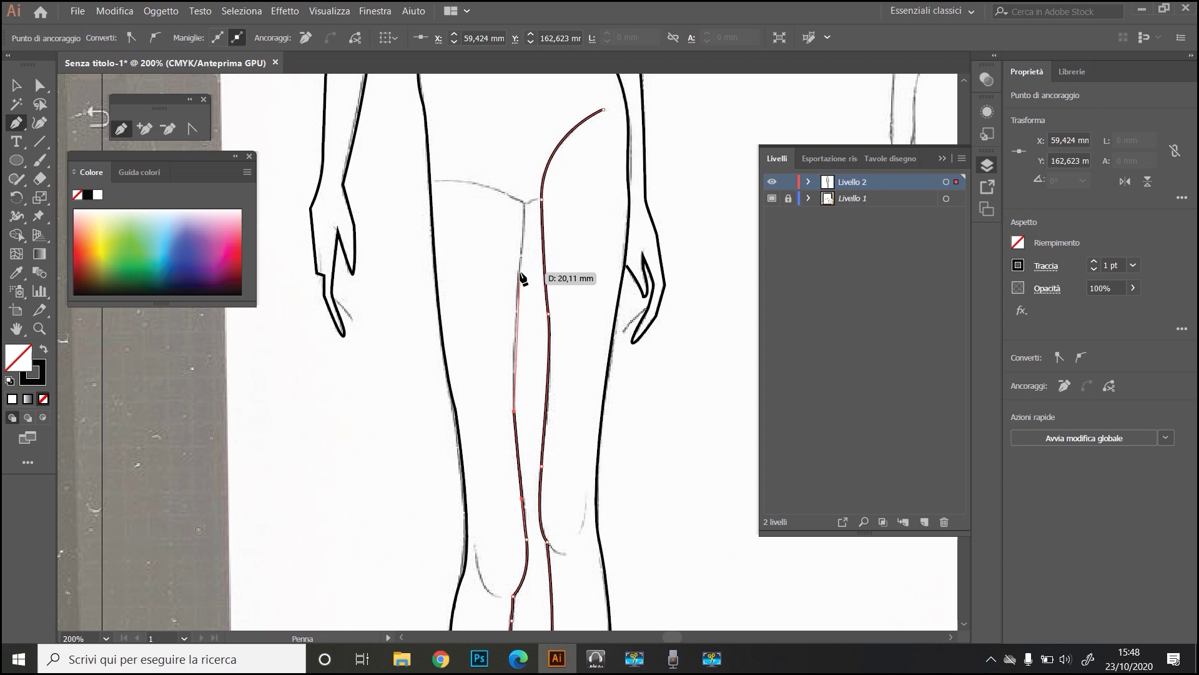
left_click(522, 187)
left_click(457, 185)
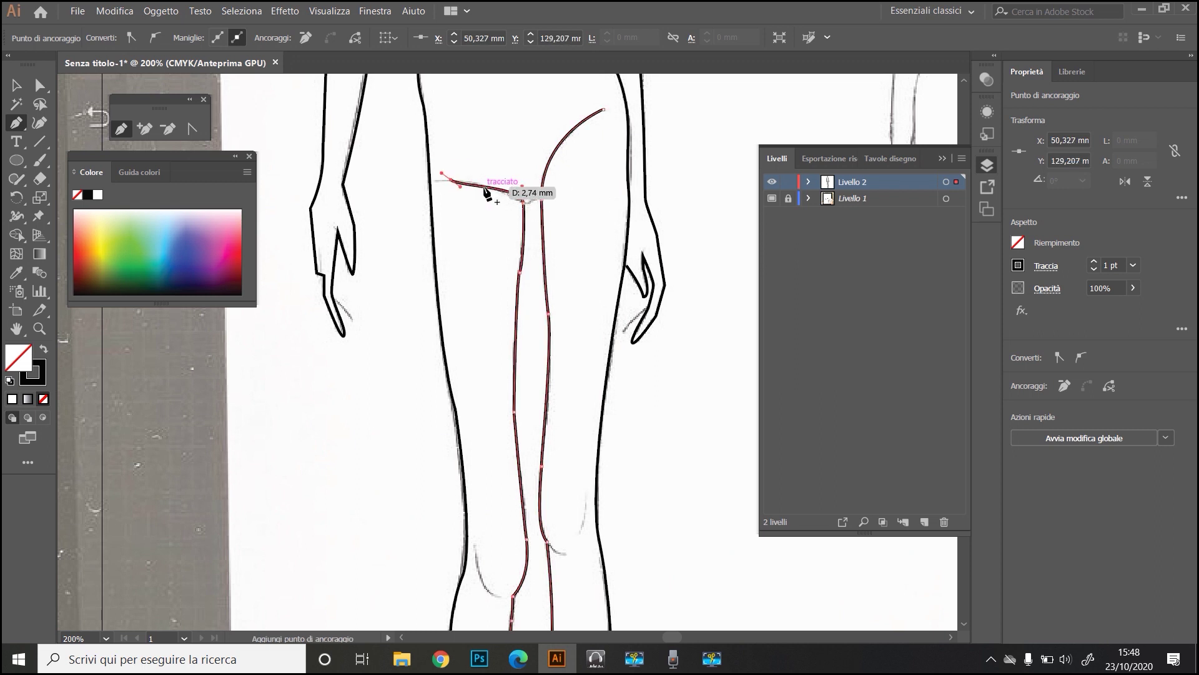
key("Escape")
Draw the short line across the top of the thigh
scroll(335, 268, "up", 3)
scroll(335, 269, "up", 2)
scroll(437, 269, "down", 2)
left_click(524, 279)
left_click(560, 265)
scroll(562, 268, "up", 7)
key("Escape")
mouse_move(487, 316)
left_mouse_down()
mouse_move(441, 321)
mouse_move(475, 293)
mouse_move(538, 332)
left_mouse_up()
scroll(490, 326, "up", 3)
Trace the left and right breast curves and start the curved left collarbone line
left_click(389, 288)
key("Escape")
left_click(481, 287)
left_click(555, 298)
key("Escape")
left_click(395, 196)
left_click_drag(470, 207, 485, 218)
Finish the left collarbone, then draw the right collarbone and the right side of the neck
key("Escape")
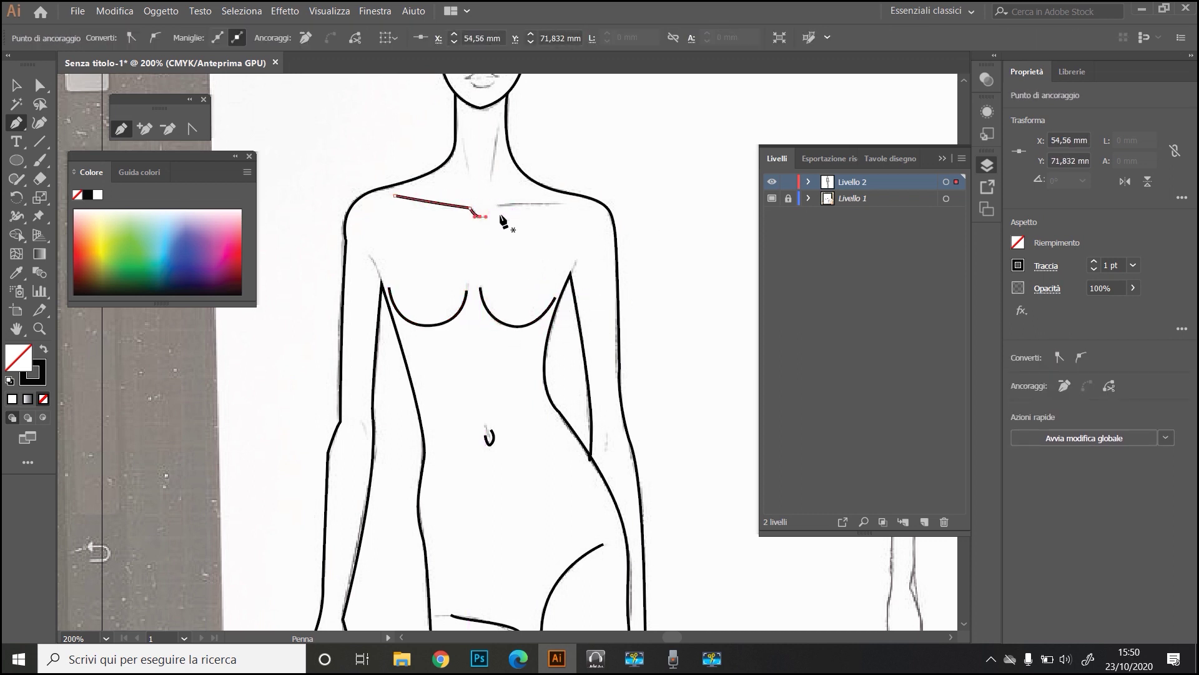
left_click(494, 208)
left_click(560, 203)
scroll(560, 203, "up", 2)
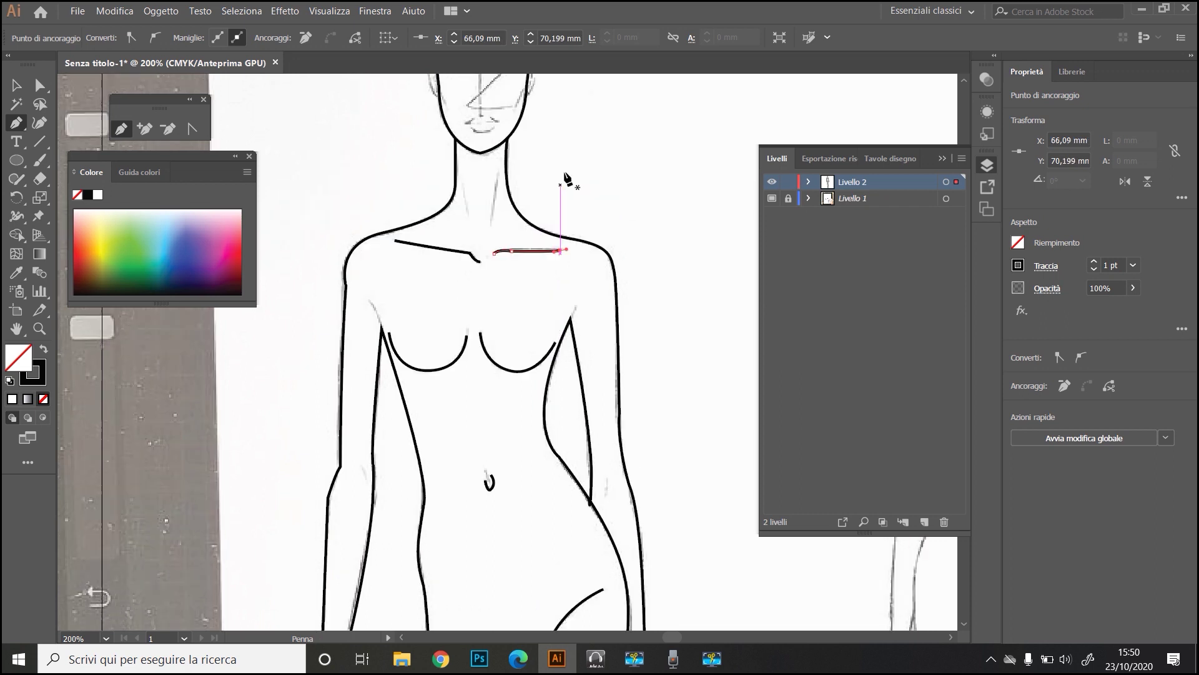
left_click(500, 177)
left_click(487, 258)
key("Escape")
Trace the left neck line and the right and left ear outlines
left_click(470, 235)
scroll(458, 172, "up", 2)
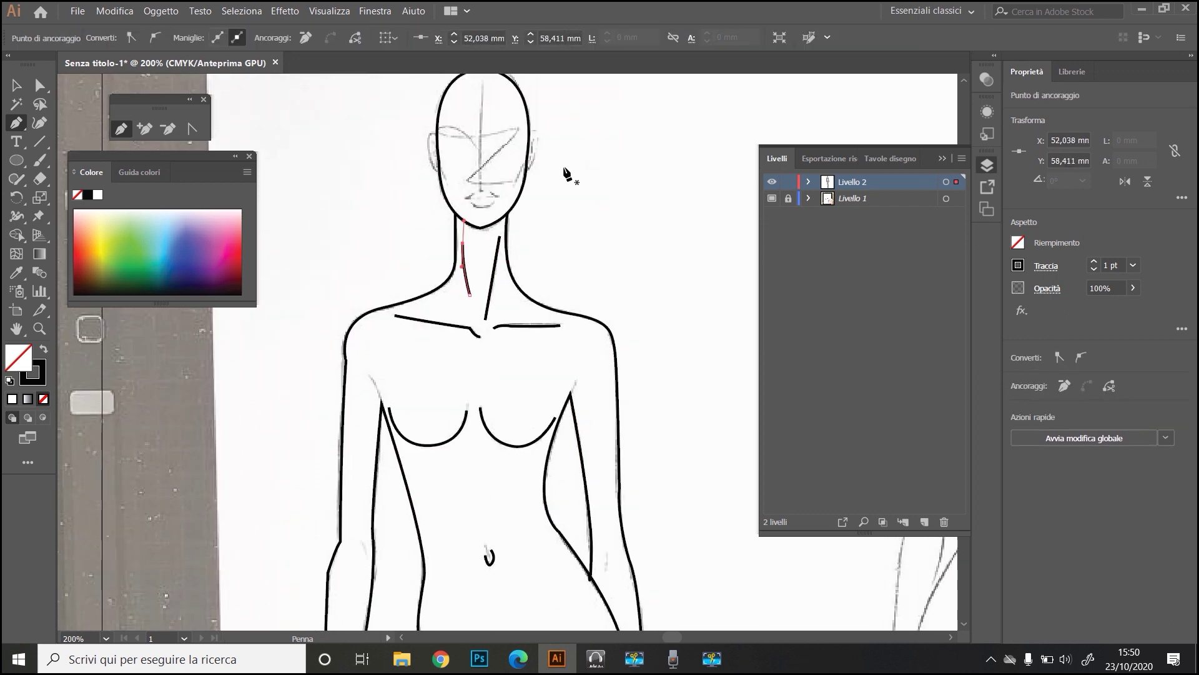
key("Escape")
left_click(526, 129)
left_click(531, 168)
key("Escape")
left_click(441, 174)
left_click_drag(428, 131, 456, 142)
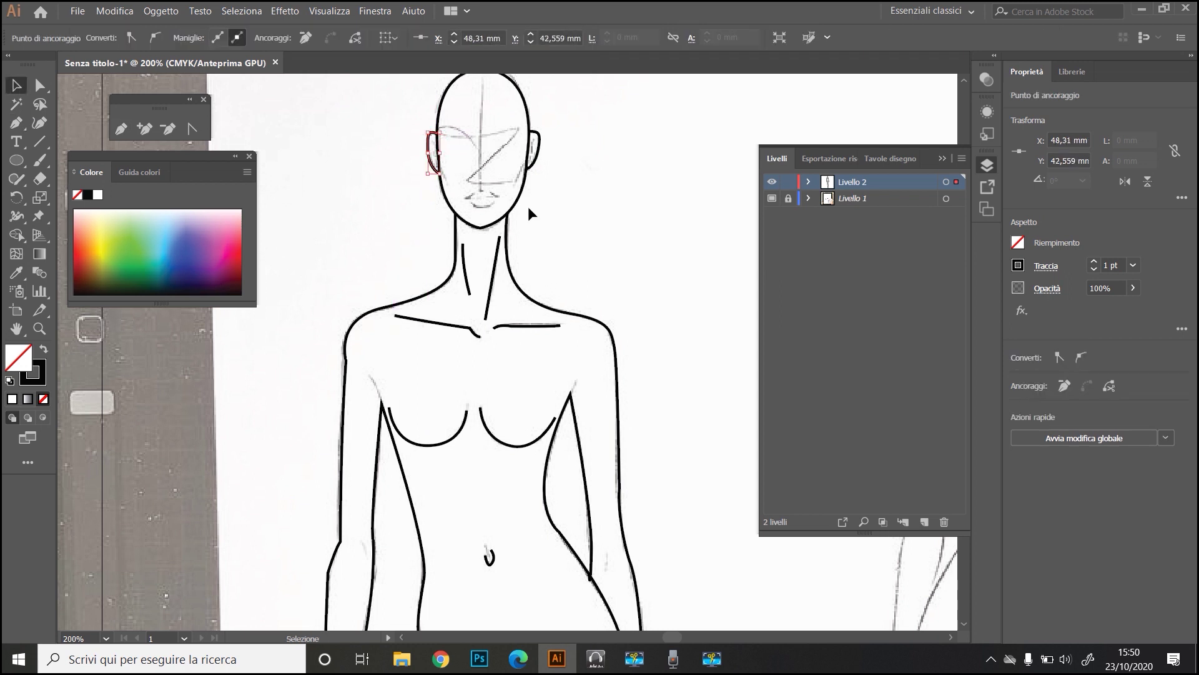
scroll(527, 206, "down", 2)
Draw short left and right armpit lines with the Pen tool
key("ctrl")
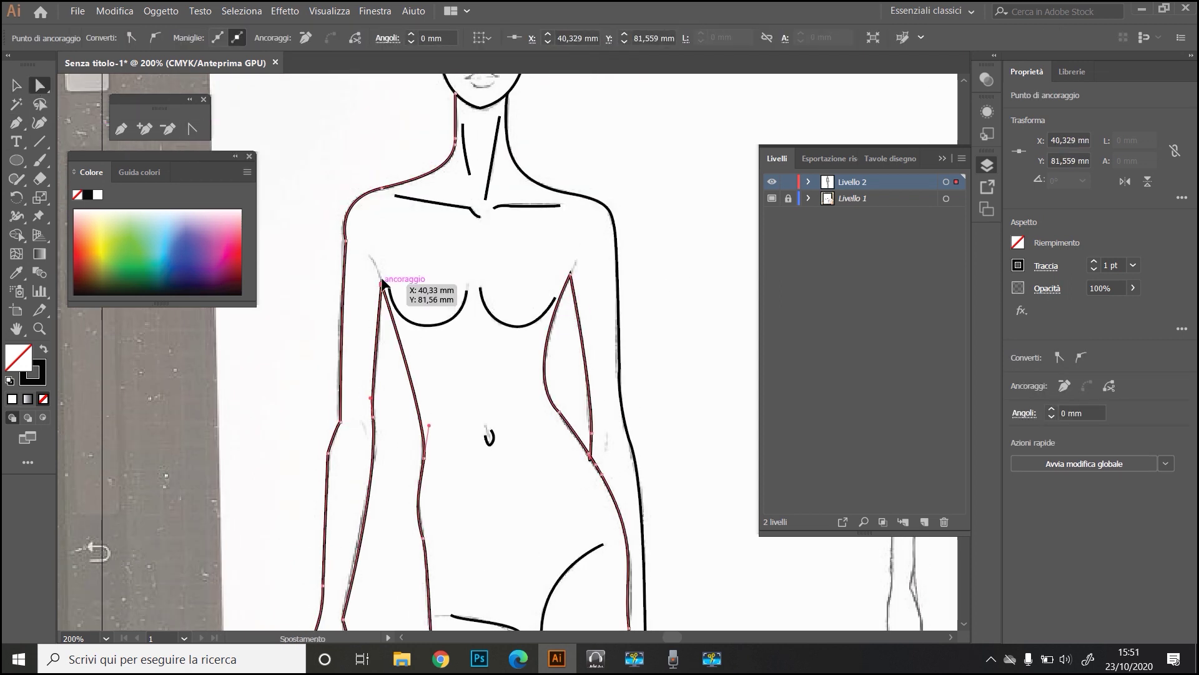
left_click(274, 324)
key("p")
left_click(382, 281)
left_click(367, 255)
key("Escape")
left_click(571, 273)
left_click(578, 261)
left_click(343, 125, "ctrl")
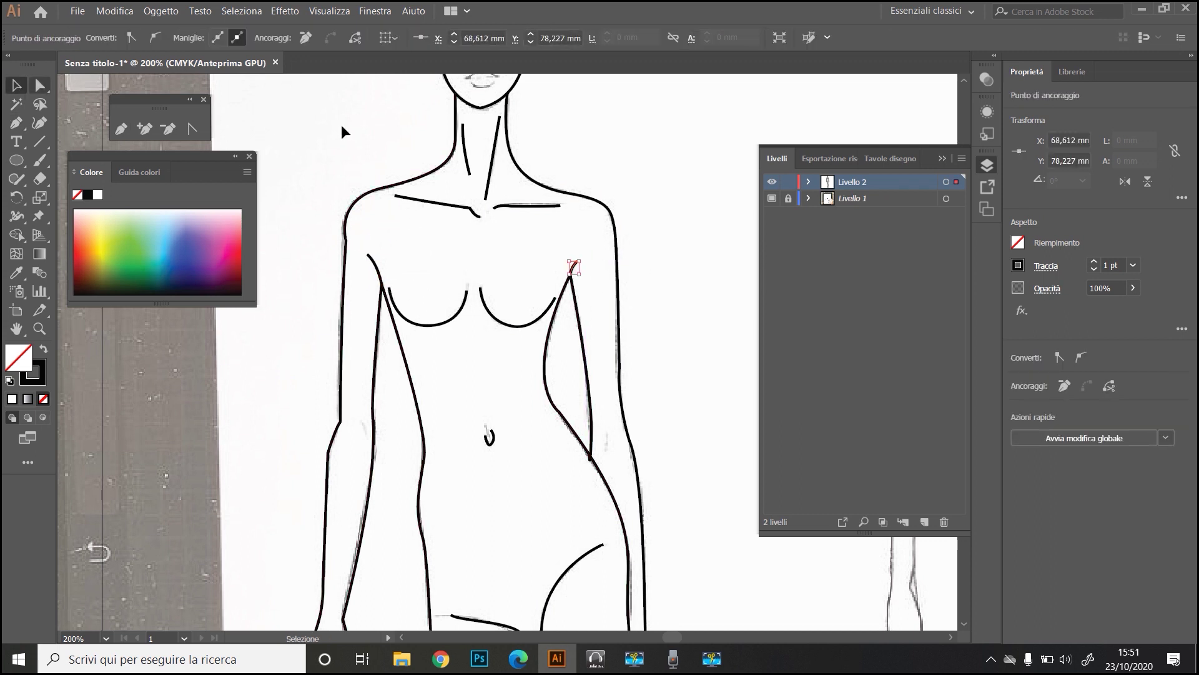
Reshape an inner-leg anchor with the Anchor Point tool, then deselect everything
scroll(655, 219, "down", 5)
scroll(598, 204, "up", 2)
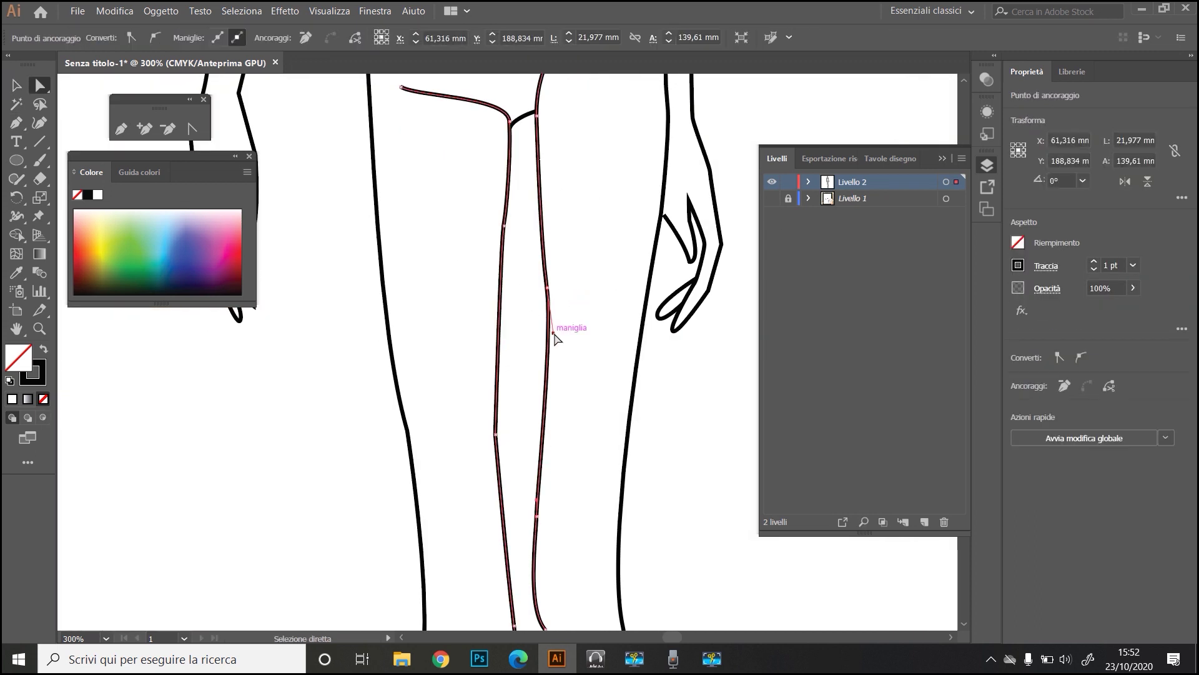
scroll(615, 273, "down", 2)
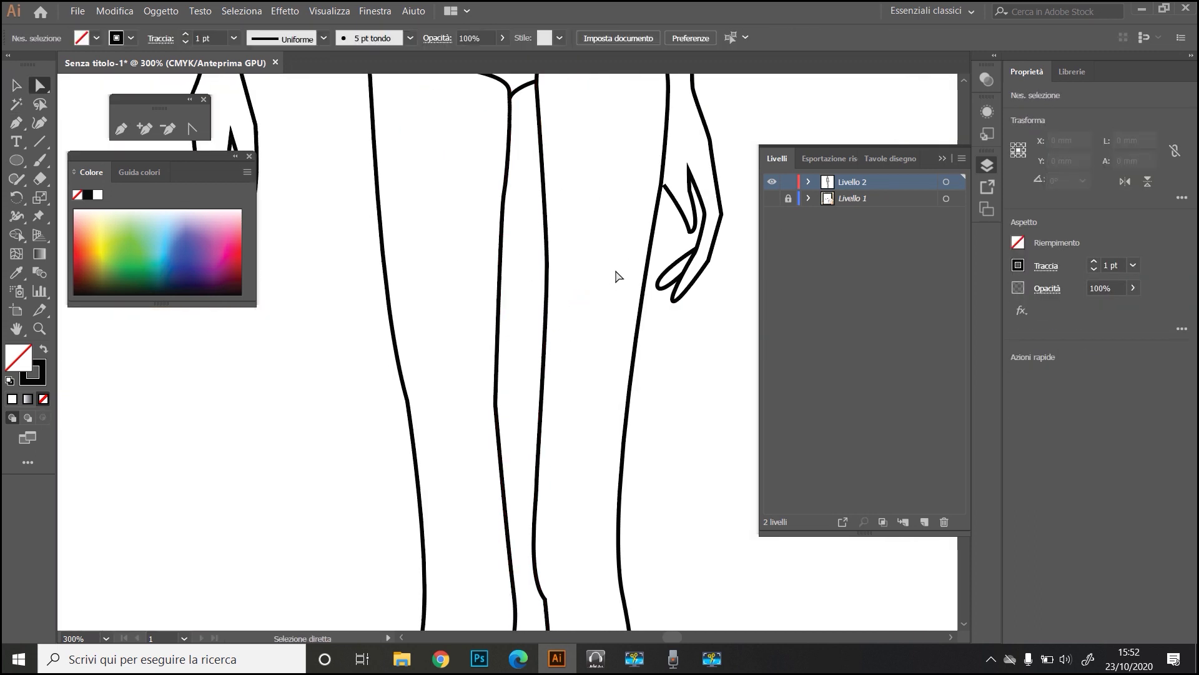
left_click(504, 182)
key("shift+c")
left_click_drag(506, 183, 508, 209)
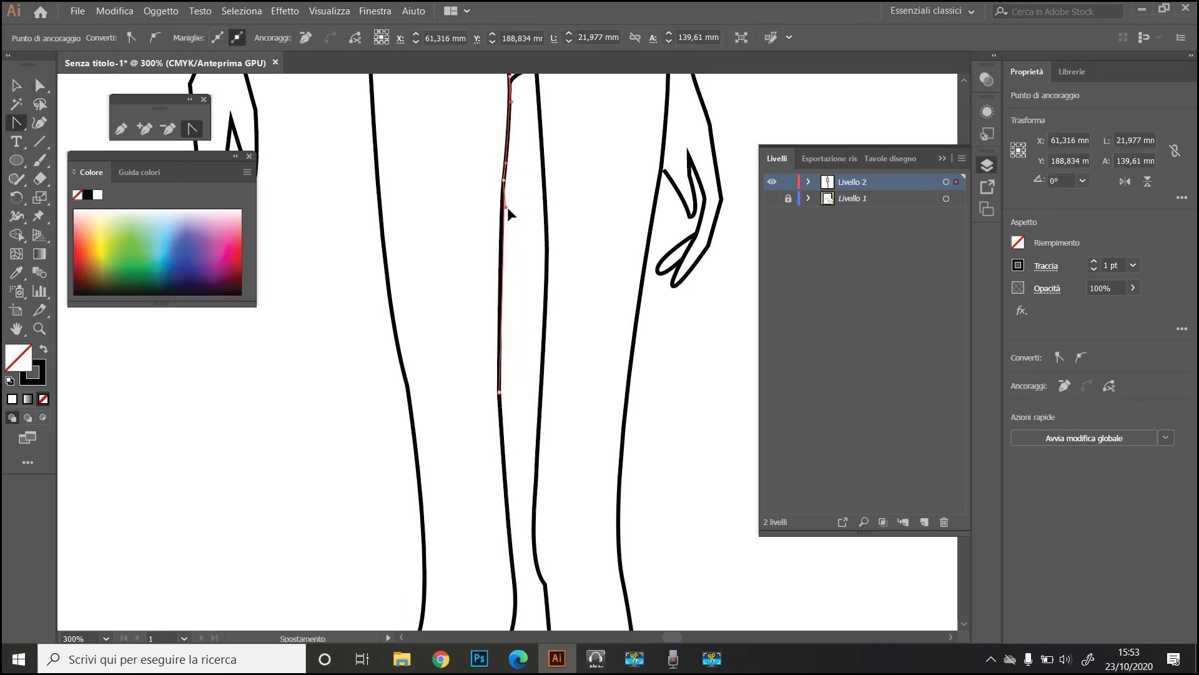
key("v")
left_click(270, 391)
Inspect the leg outlines' anchors and handles using Direct Selection
scroll(411, 271, "down", 5)
left_click(410, 270)
key("a")
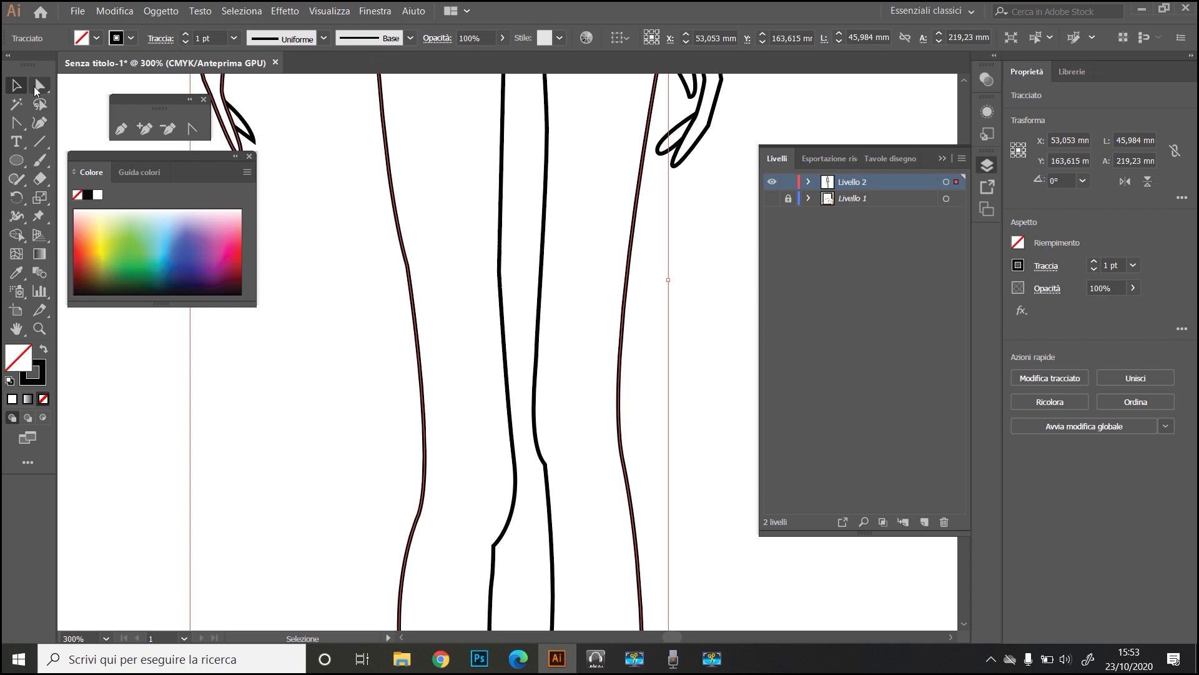
left_click(408, 266)
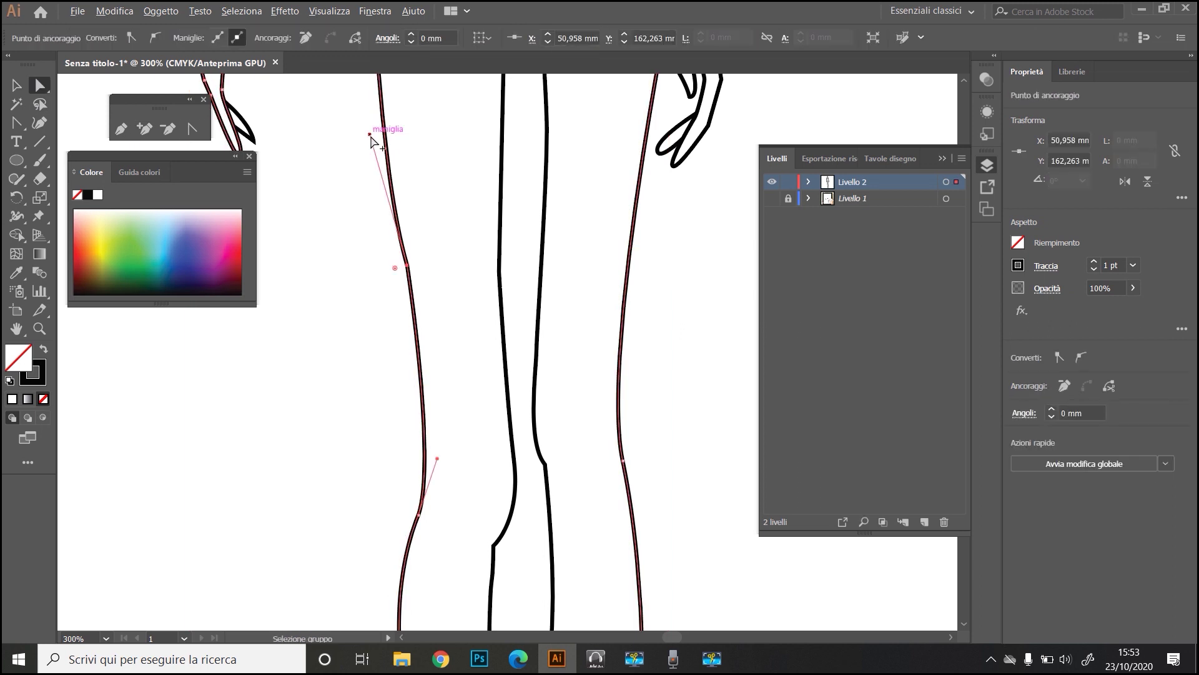
left_click(423, 187)
scroll(543, 361, "down", 10)
scroll(543, 361, "down", 1)
left_click(488, 402)
left_click(525, 406)
scroll(525, 406, "down", 6)
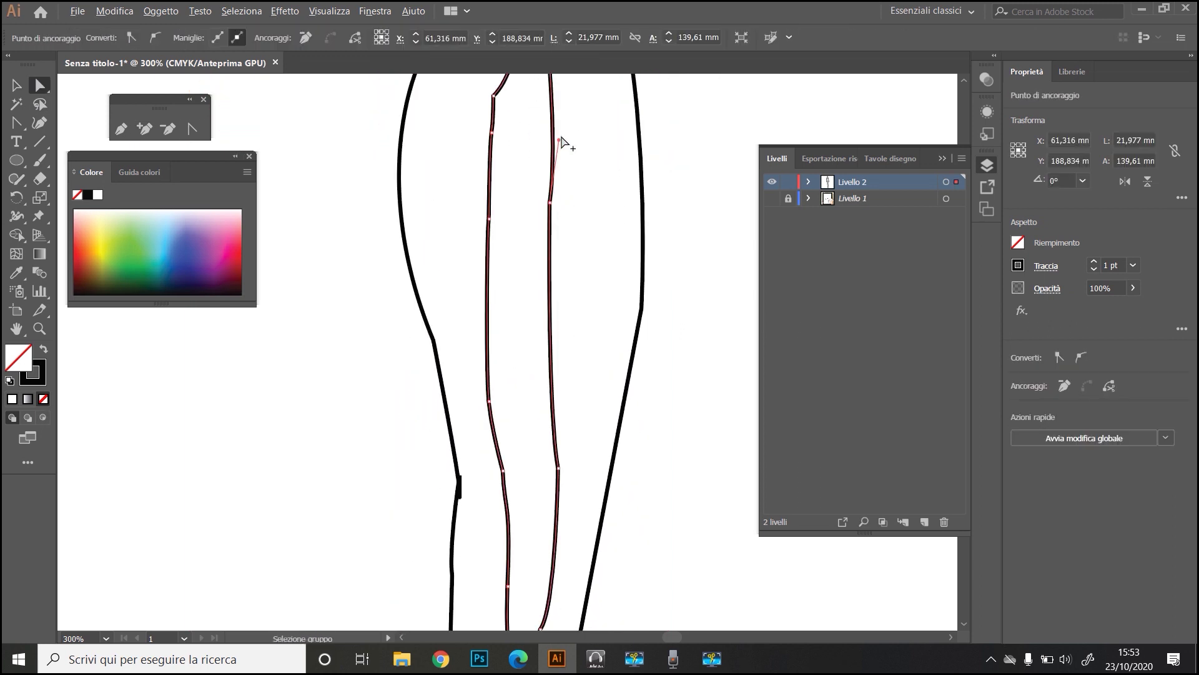
key("ctrl+a")
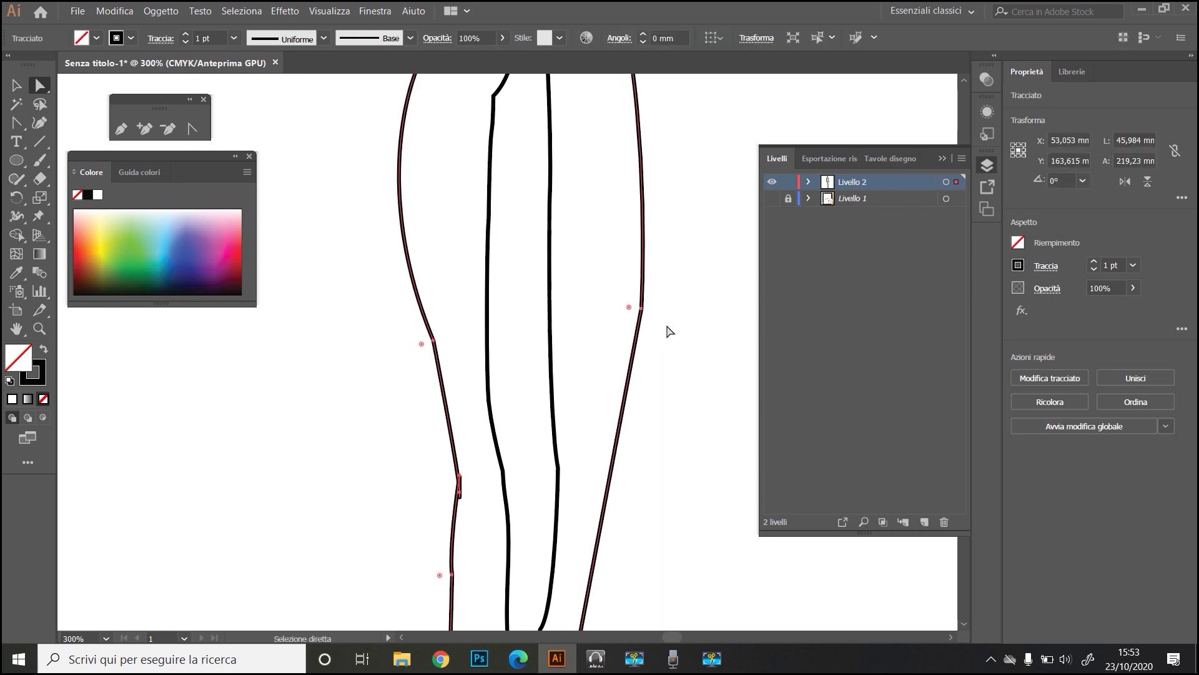
scroll(668, 334, "down", 4)
left_click(483, 392)
Adjust the knee and upper-thigh anchors and nudge the hand anchor slightly left
mouse_move(483, 393)
left_mouse_down()
mouse_move(468, 361)
mouse_move(465, 373)
left_mouse_up()
key("ctrl+plus")
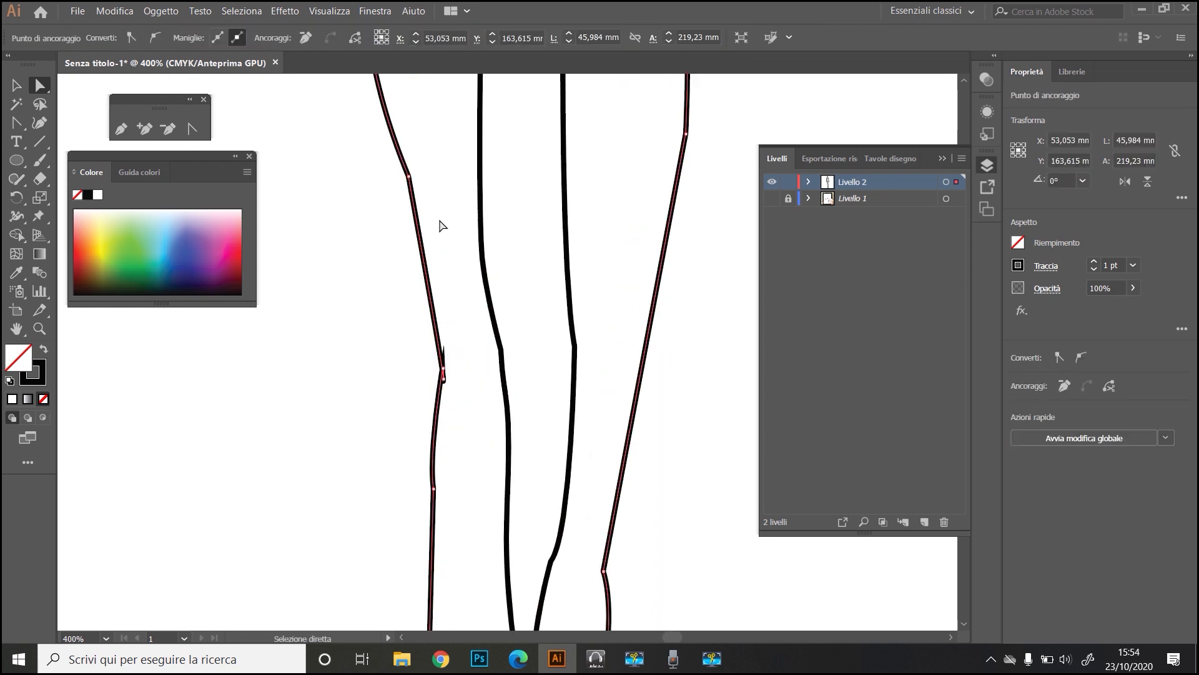
left_click(410, 177)
scroll(402, 182, "up", 6)
left_click_drag(327, 155, 342, 170)
left_click_drag(659, 236, 656, 236)
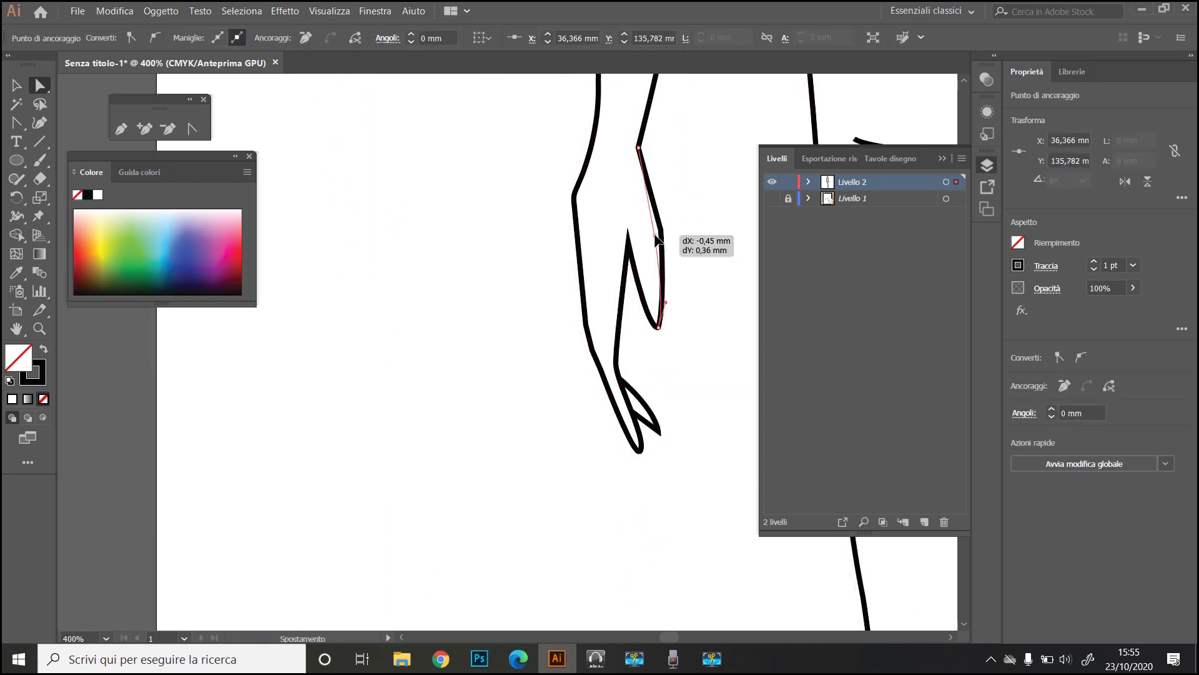
Zoom out to show the complete traced figure with head, torso, arms and legs
key("ctrl+minus")
key("ctrl+minus")
key("ctrl+minus")
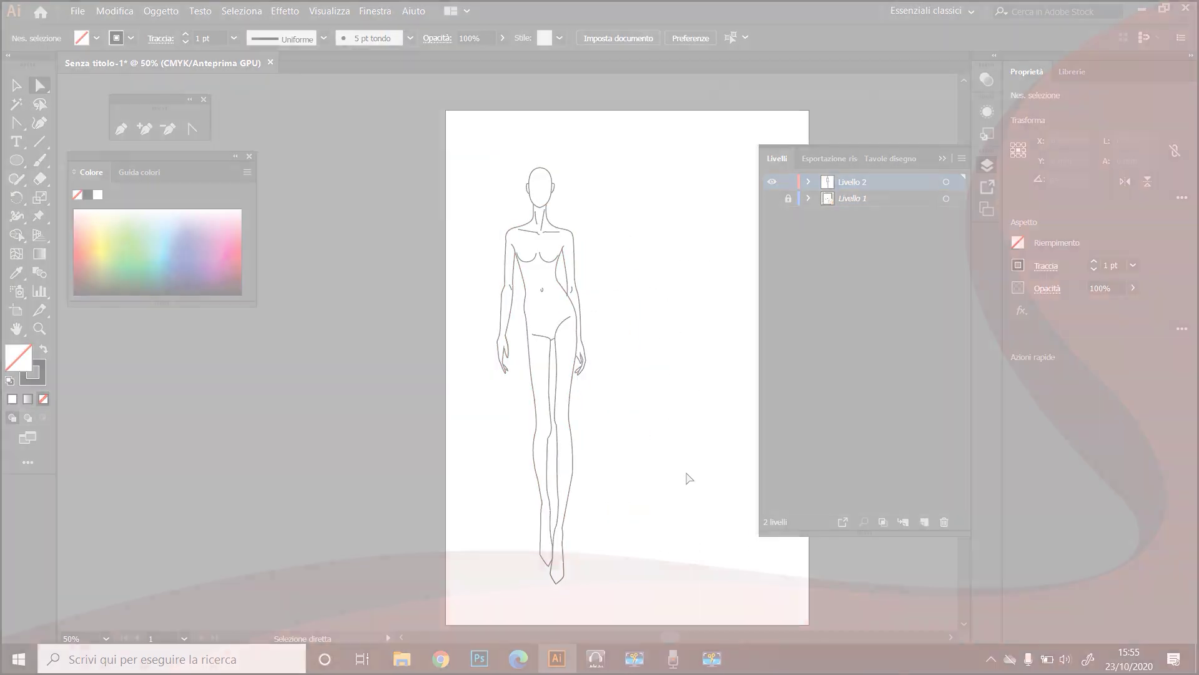